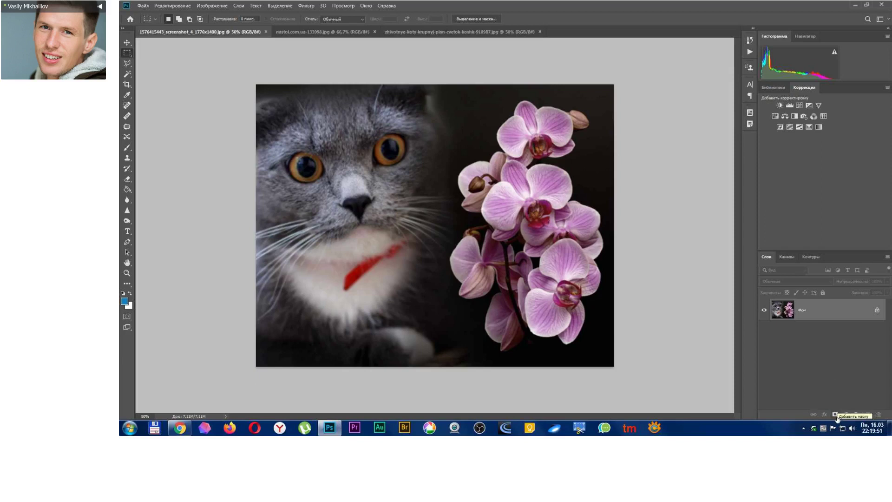
left_click(836, 416)
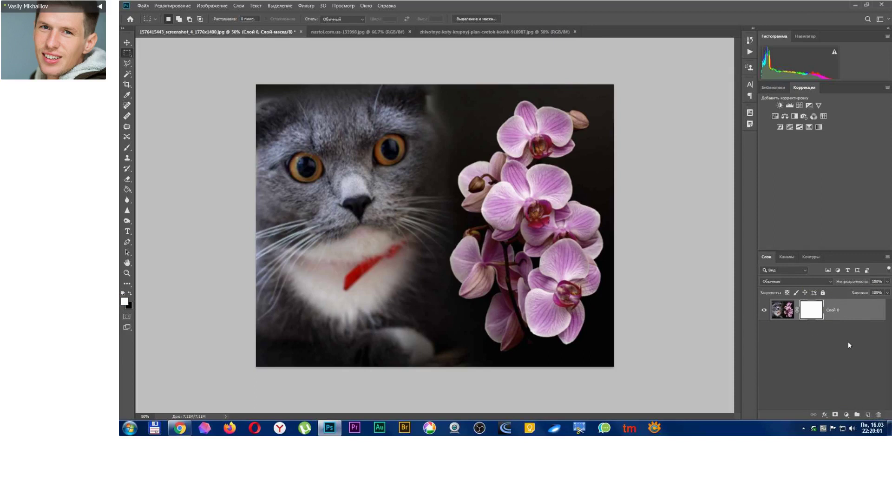
key("ctrl+alt+z")
key("ctrl+alt+z")
key("ctrl+alt+z")
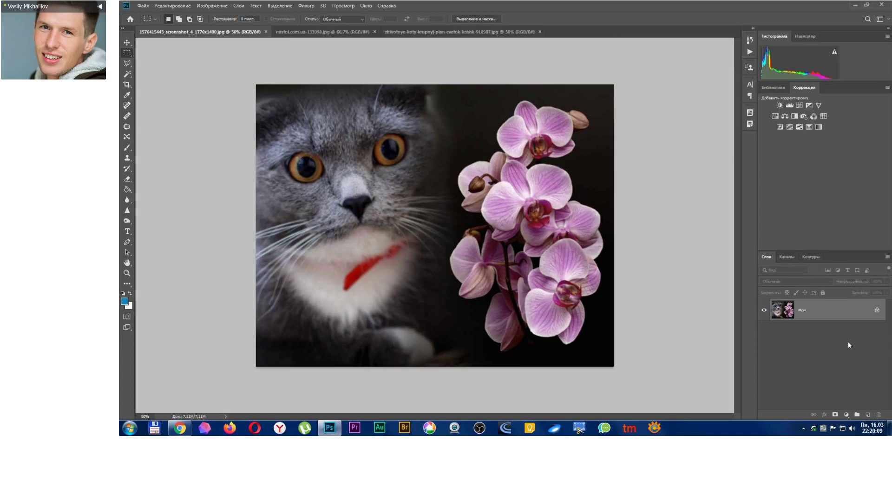
left_click(801, 105)
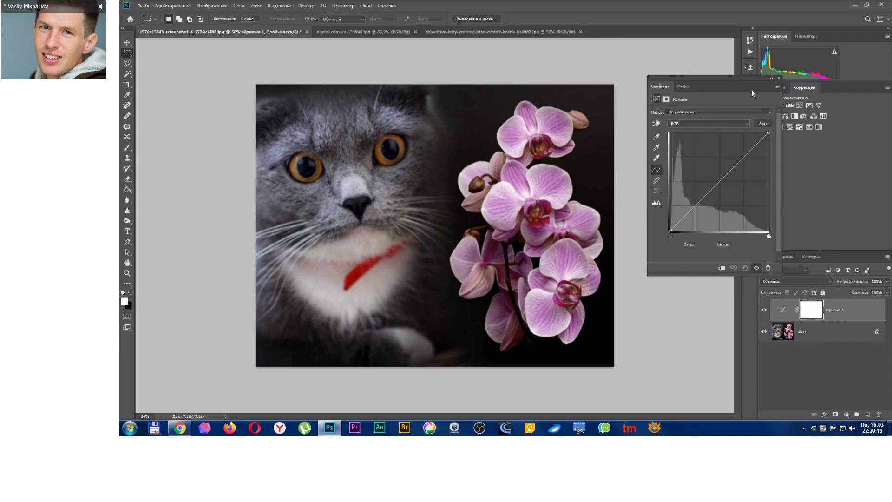
left_click_drag(752, 90, 721, 78)
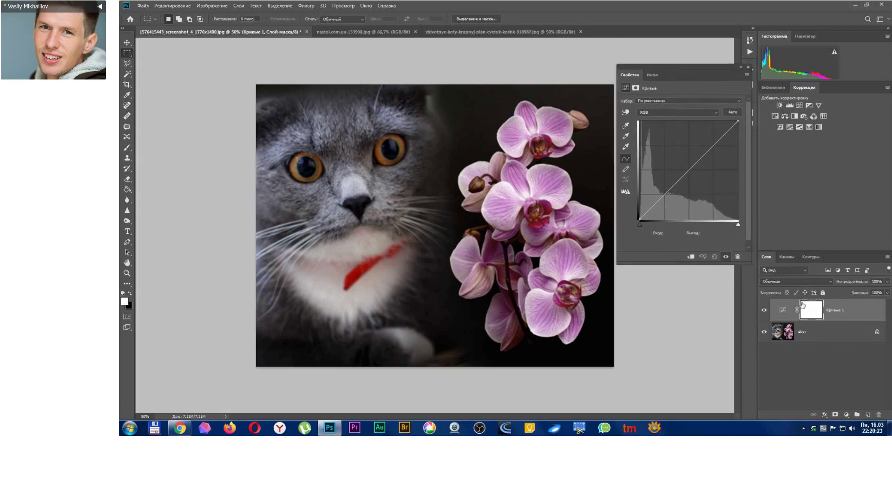
left_click(747, 67)
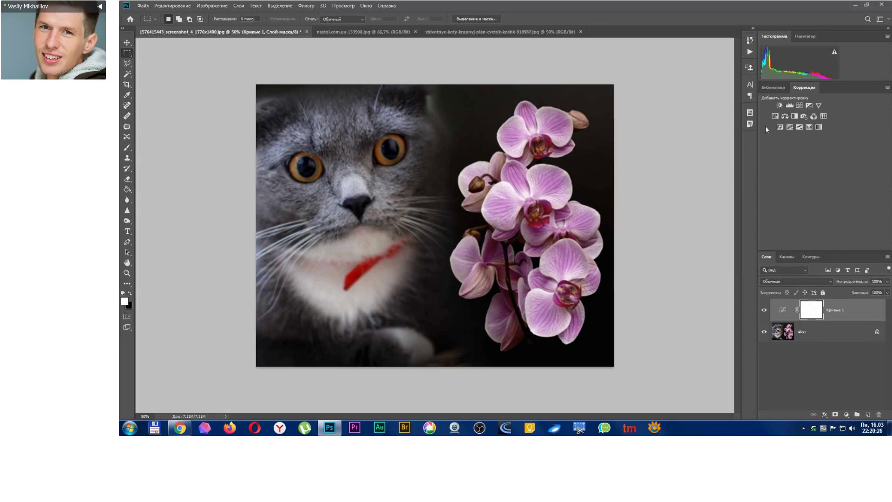
left_click(862, 314)
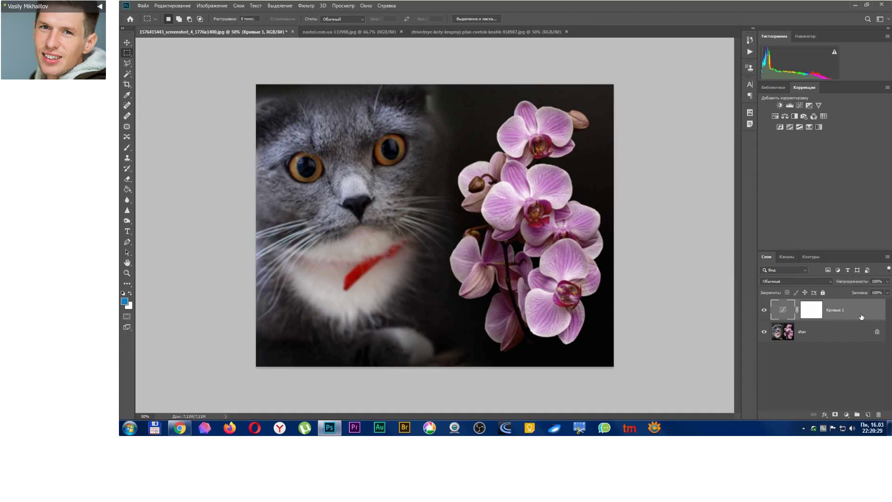
key("Delete")
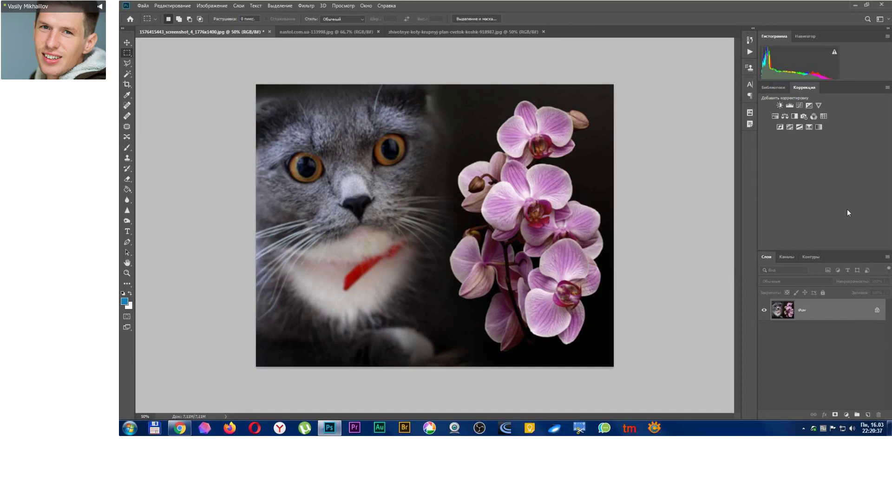
Duplicate the background layer and clip a Hue/Saturation adjustment to the copy with saturation set to -100.
key("ctrl+j")
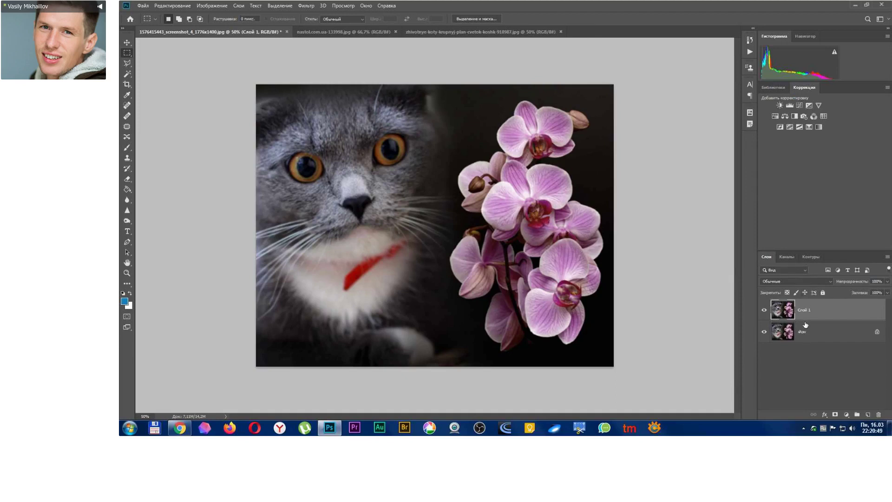
left_click(775, 116)
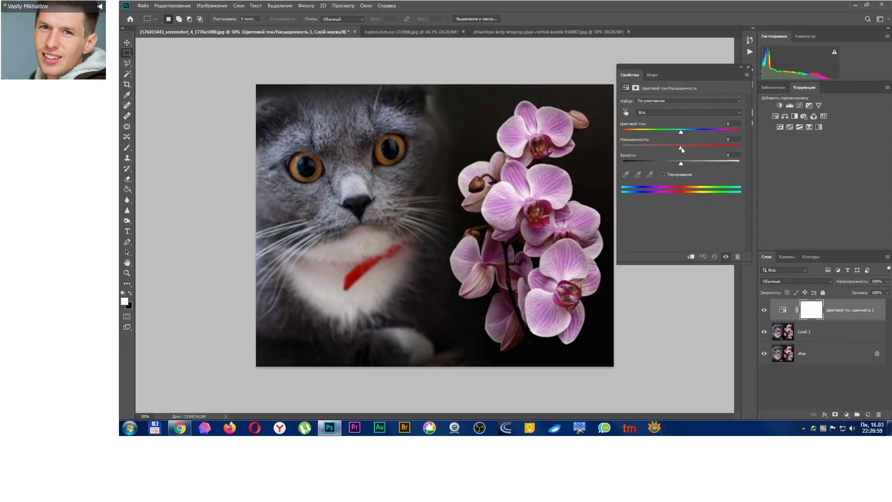
left_click(778, 319, "alt")
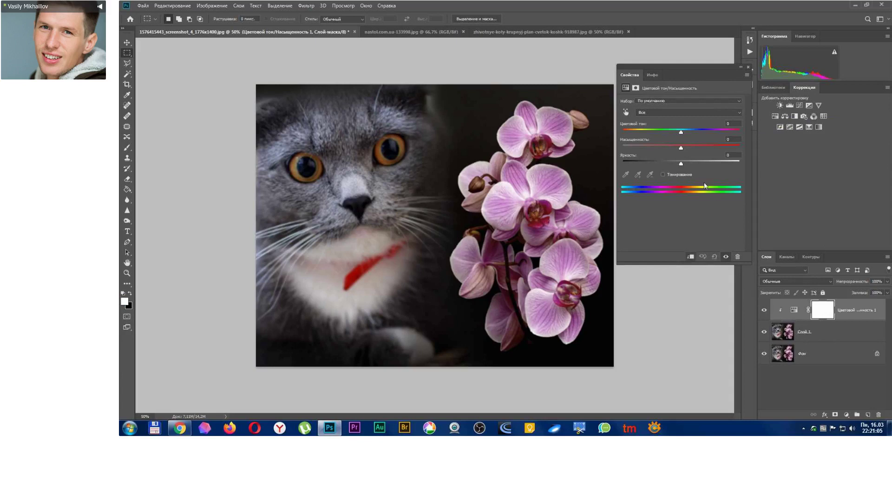
left_click_drag(681, 146, 622, 147)
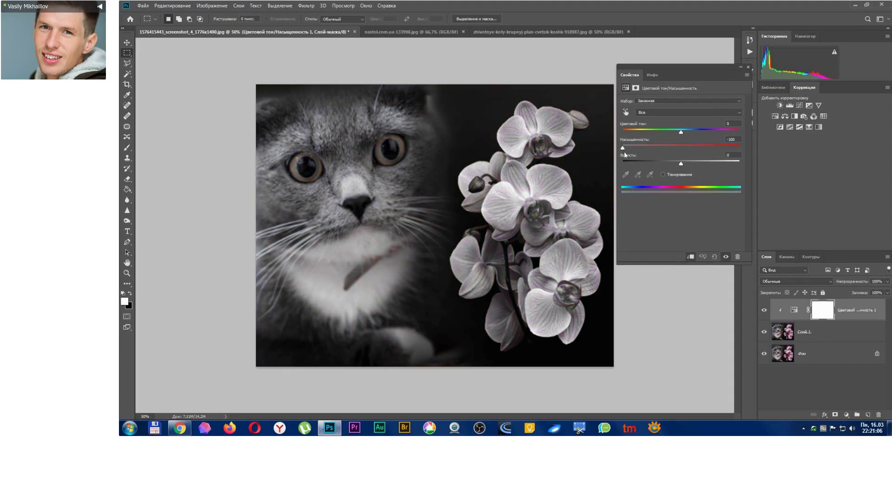
Merge the clipped Hue/Saturation adjustment with the duplicated layer and compare the merged layer with the colour background.
left_click(827, 335)
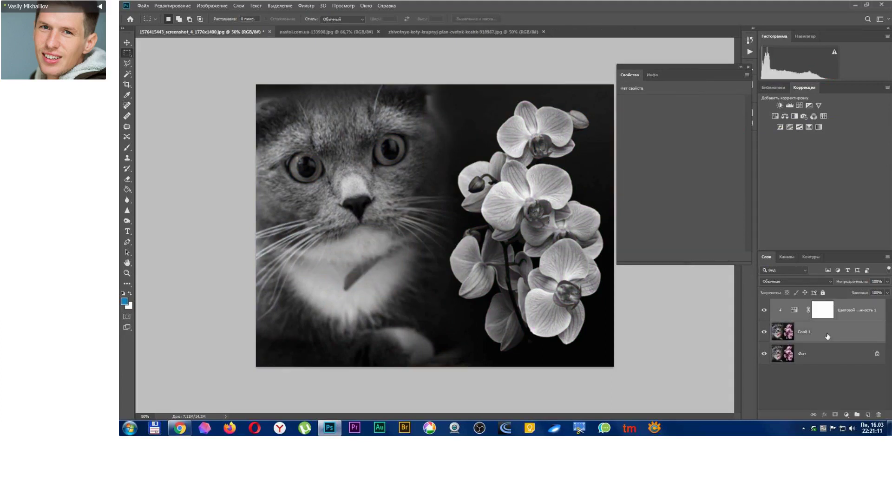
key("ctrl+e")
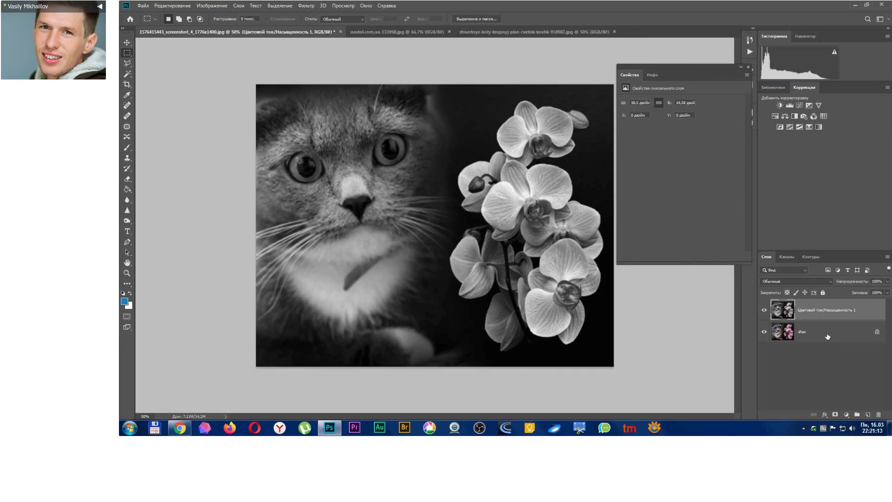
left_click(747, 68)
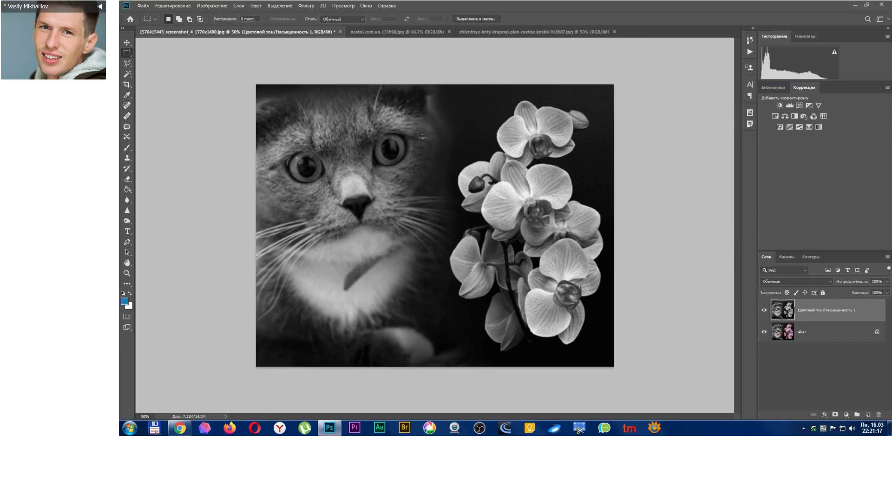
left_click(764, 310)
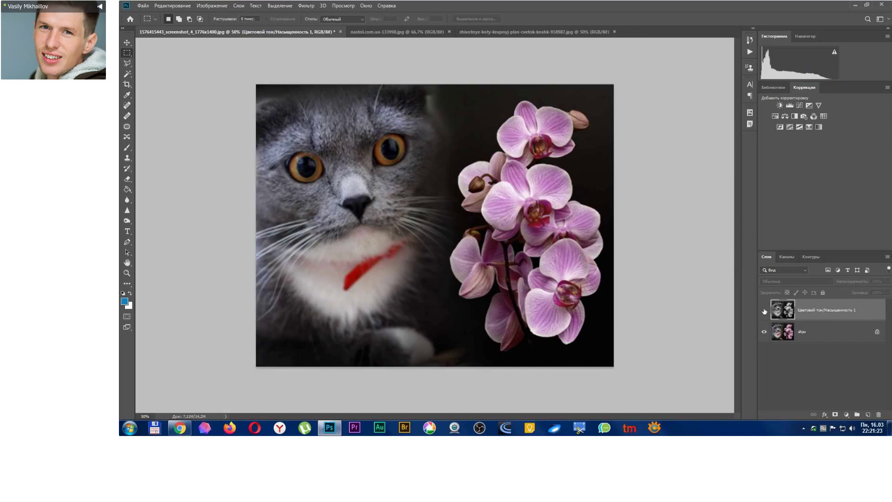
left_click(764, 310)
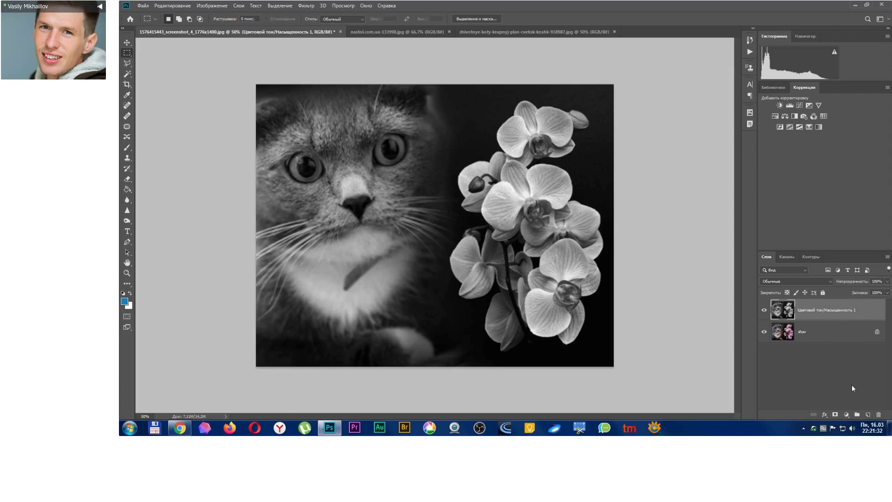
Add a white layer mask to the black-and-white layer above the background.
left_click(836, 334)
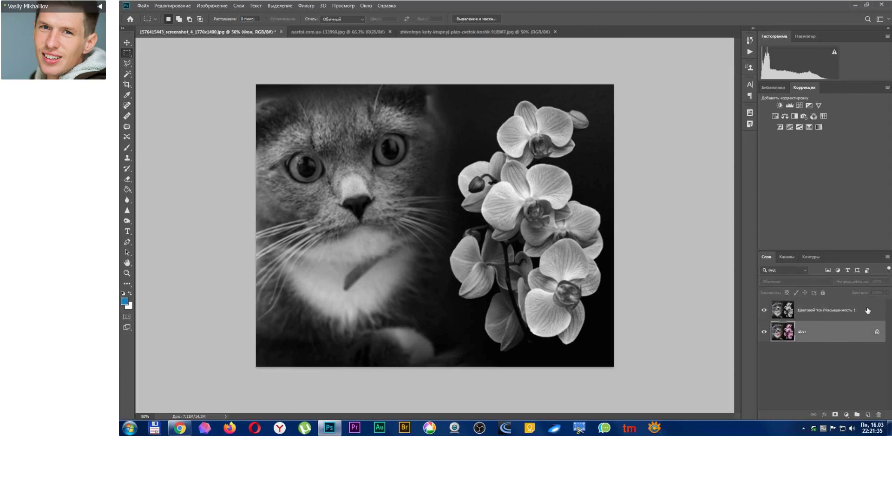
left_click(868, 310)
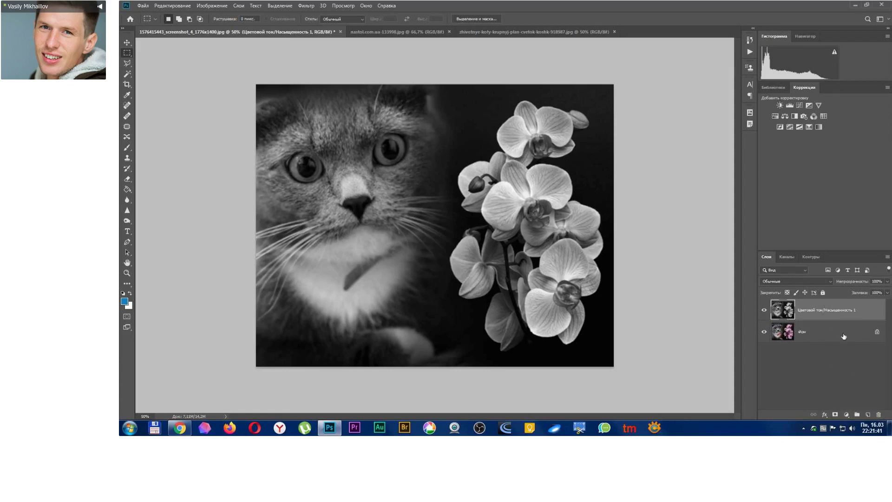
left_click(834, 414)
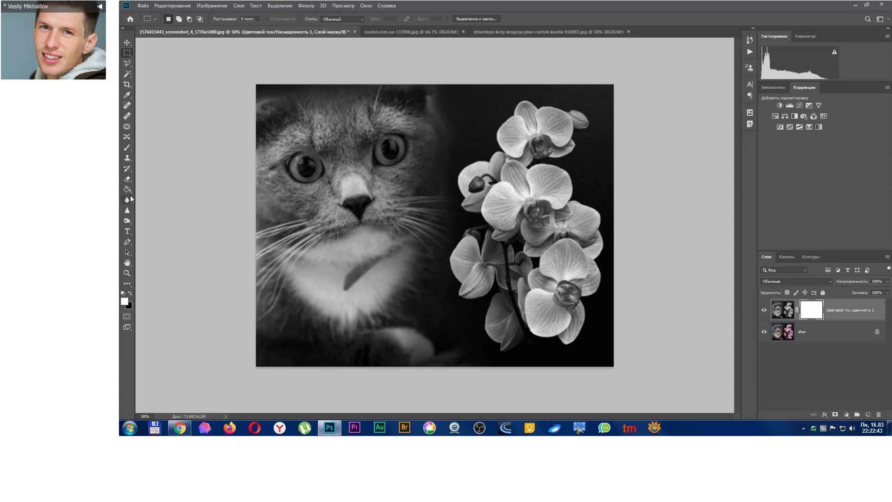
Paint black on the black-and-white layer's mask over the orchids with the Brush tool to reveal their original colour.
left_click(128, 150)
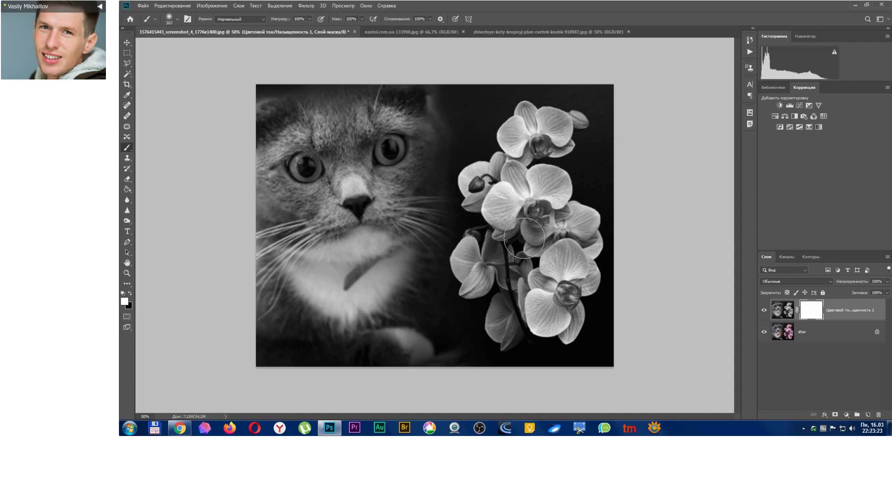
left_click(124, 302)
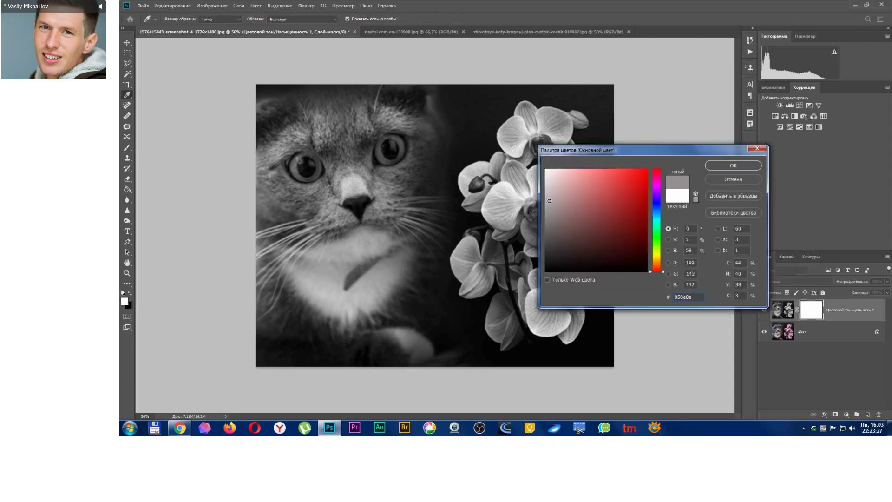
left_click_drag(548, 216, 539, 234)
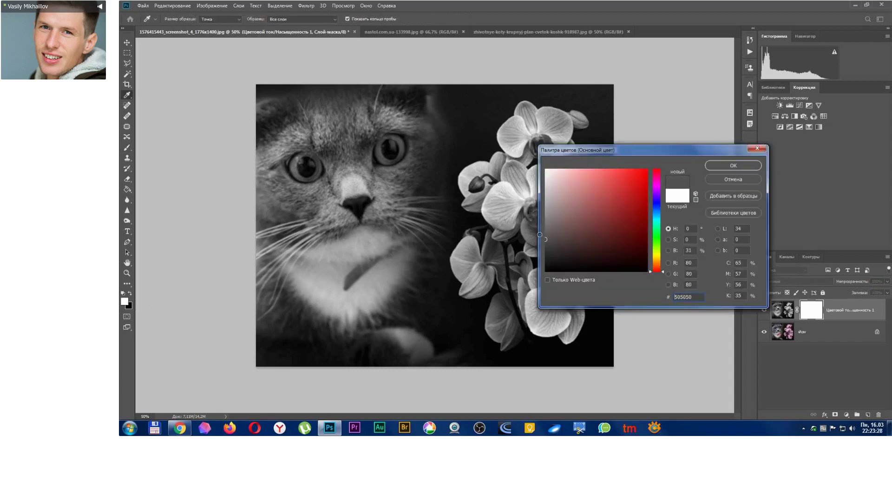
left_click(722, 181)
key("x")
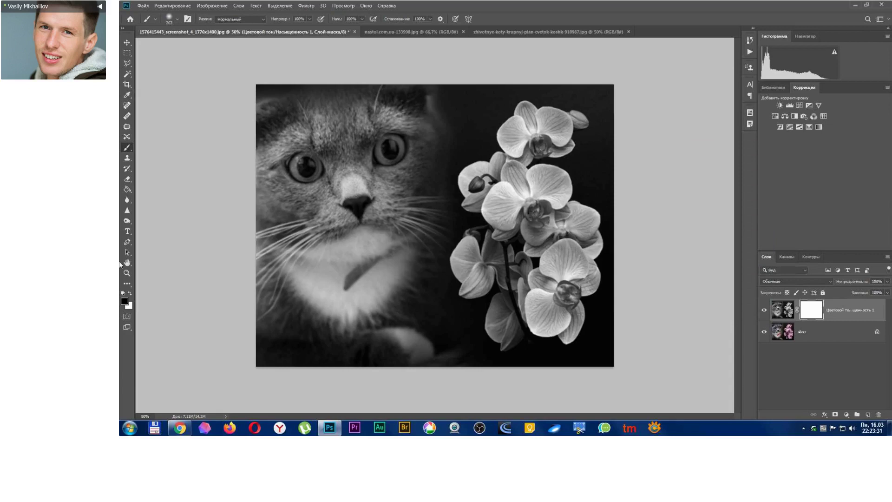
mouse_move(510, 193)
left_mouse_down()
mouse_move(504, 203)
mouse_move(519, 226)
mouse_move(525, 195)
mouse_move(541, 201)
mouse_move(541, 192)
left_mouse_up()
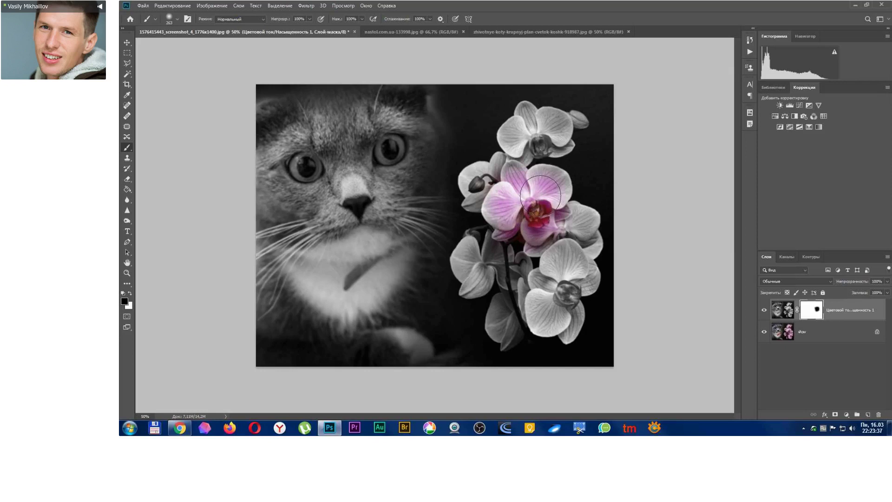
mouse_move(550, 233)
left_mouse_down()
mouse_move(550, 199)
mouse_move(544, 146)
mouse_move(533, 129)
mouse_move(510, 134)
mouse_move(529, 117)
mouse_move(569, 119)
mouse_move(576, 128)
mouse_move(554, 140)
mouse_move(588, 241)
mouse_move(578, 279)
mouse_move(552, 320)
mouse_move(536, 318)
mouse_move(497, 338)
mouse_move(474, 244)
mouse_move(474, 266)
mouse_move(499, 230)
mouse_move(474, 172)
mouse_move(523, 145)
mouse_move(530, 199)
left_mouse_up()
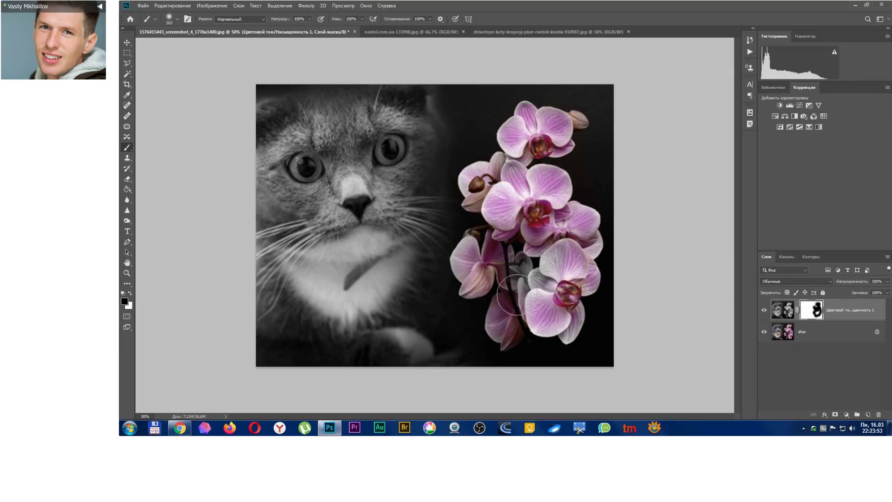
mouse_move(509, 281)
left_mouse_down()
mouse_move(527, 274)
mouse_move(521, 250)
mouse_move(537, 301)
mouse_move(565, 311)
mouse_move(579, 292)
mouse_move(571, 227)
left_mouse_up()
mouse_move(494, 159)
left_mouse_down()
mouse_move(479, 216)
mouse_move(497, 331)
mouse_move(520, 311)
left_mouse_up()
Show the layer mask on its own and fill the remaining light gaps inside the orchid area with black.
left_click(810, 314, "alt")
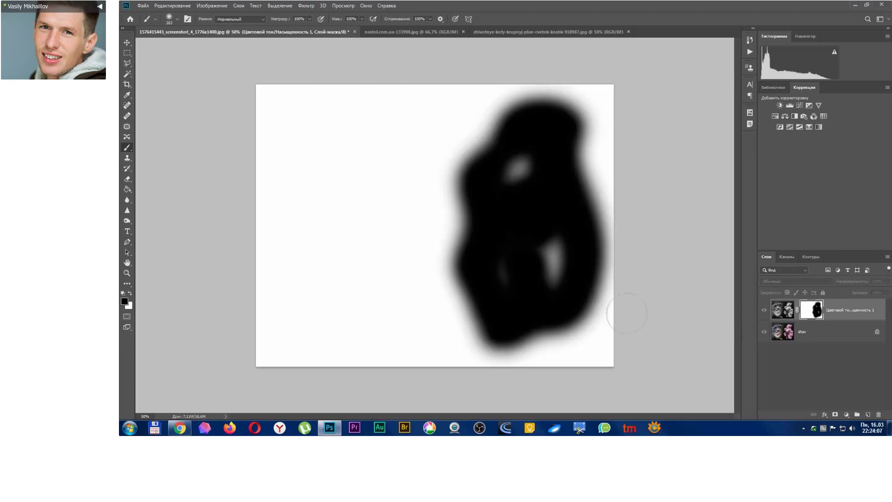
mouse_move(551, 294)
left_mouse_down()
mouse_move(547, 242)
mouse_move(502, 259)
mouse_move(515, 173)
mouse_move(525, 155)
mouse_move(529, 164)
left_mouse_up()
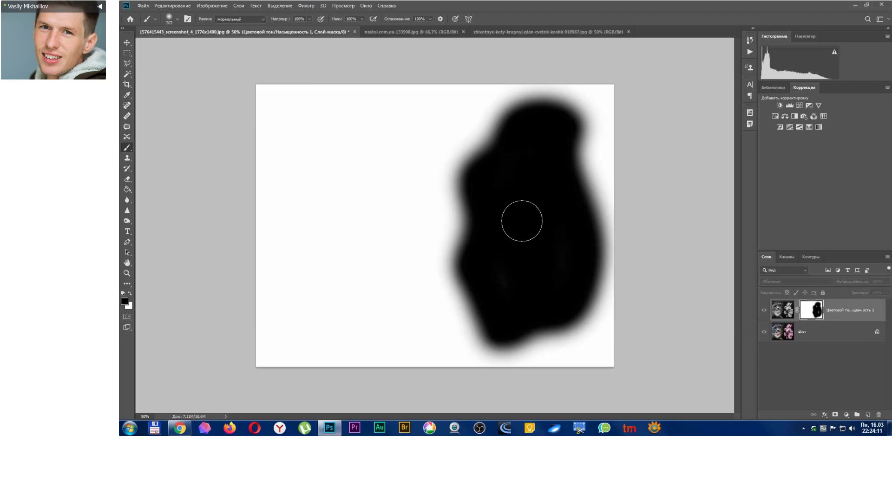
left_click(808, 318, "alt")
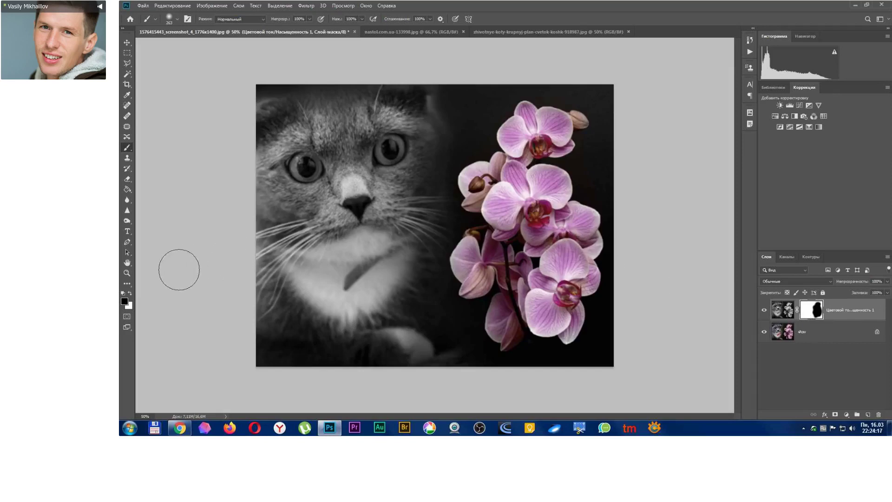
Paint the mask white over the orchids to turn them black-and-white again, cleaning up leftover marks in the mask-only view.
left_click(131, 294)
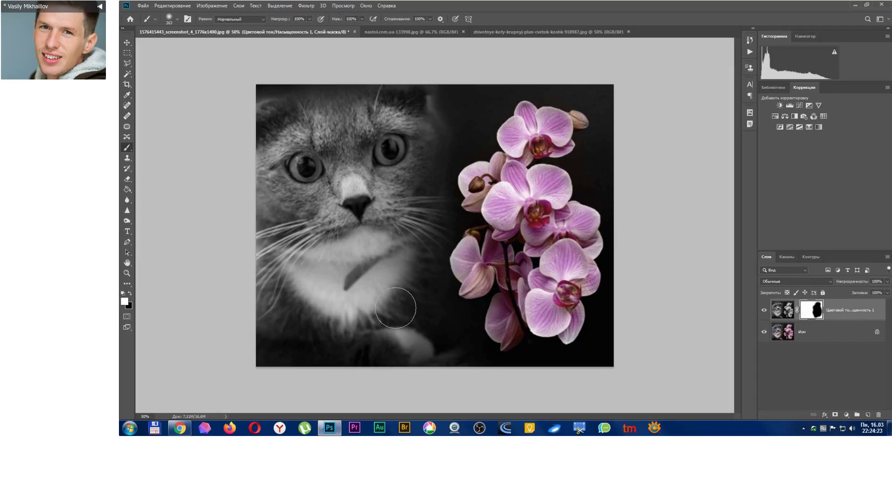
mouse_move(486, 325)
left_mouse_down()
mouse_move(550, 335)
mouse_move(514, 333)
mouse_move(517, 323)
mouse_move(489, 311)
mouse_move(519, 280)
mouse_move(486, 273)
mouse_move(558, 285)
mouse_move(563, 317)
mouse_move(565, 299)
mouse_move(537, 327)
mouse_move(492, 289)
mouse_move(481, 273)
mouse_move(496, 275)
mouse_move(439, 186)
mouse_move(485, 142)
mouse_move(487, 124)
mouse_move(515, 122)
mouse_move(530, 264)
mouse_move(456, 275)
mouse_move(440, 267)
mouse_move(481, 206)
left_mouse_up()
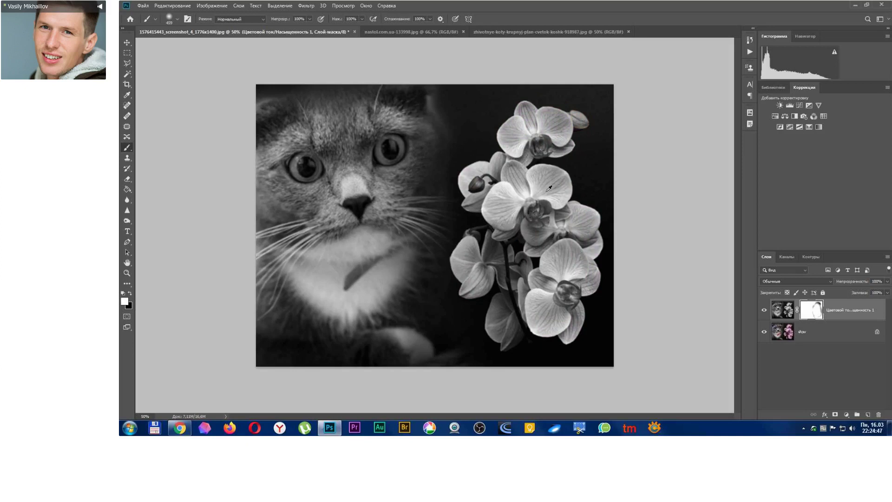
left_click(808, 310, "alt")
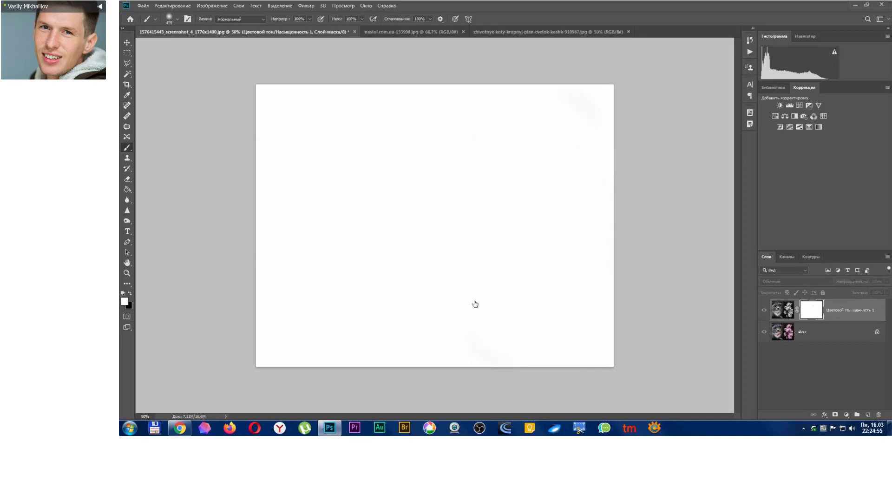
left_click(812, 316, "alt")
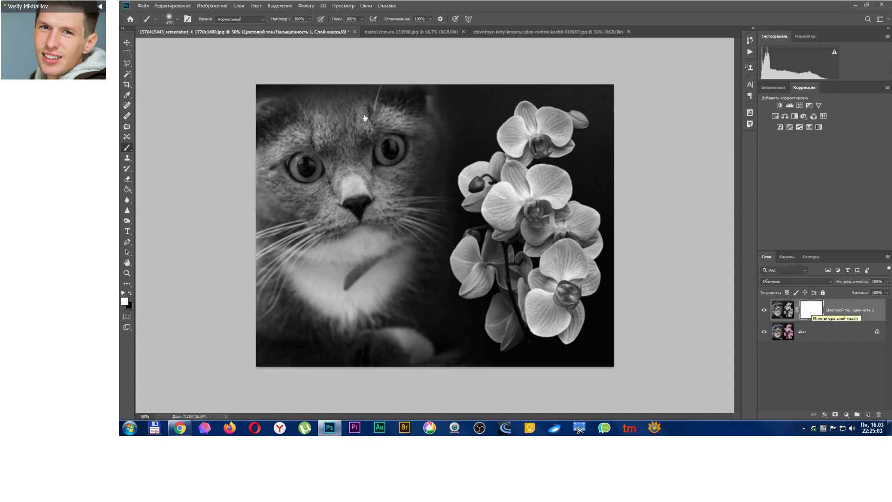
Paint the mask black over the cat to reveal its colour, and paint it white again to restore black-and-white.
mouse_move(365, 118)
left_mouse_down()
mouse_move(377, 138)
mouse_move(372, 150)
left_mouse_up()
key("x")
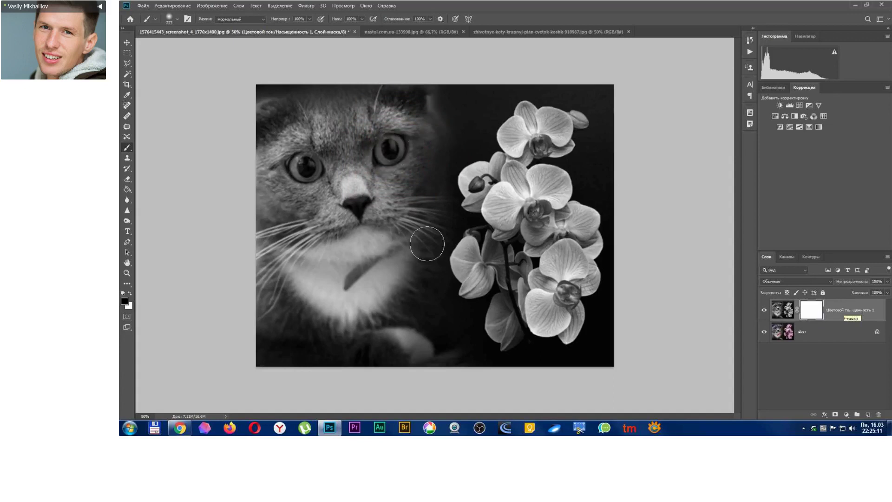
left_click_drag(391, 153, 390, 151)
mouse_move(321, 163)
left_mouse_down()
mouse_move(295, 174)
mouse_move(302, 171)
left_mouse_up()
left_click(352, 277)
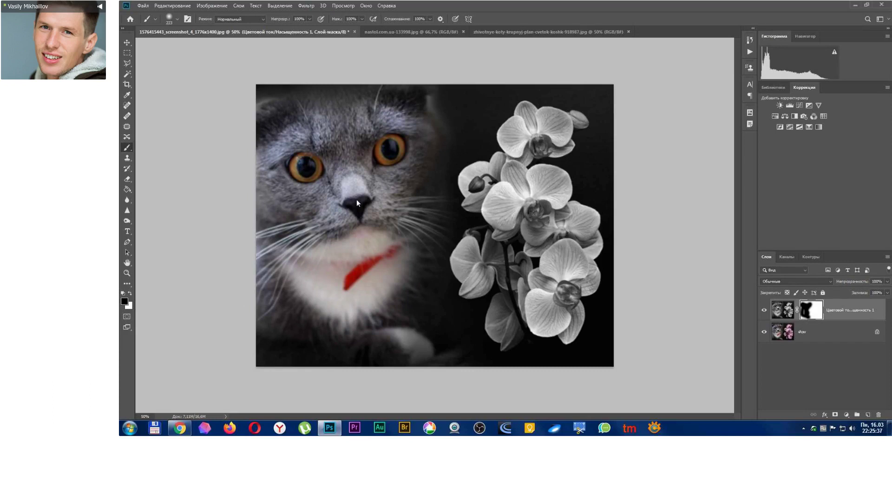
key("x")
mouse_move(369, 315)
left_mouse_down()
mouse_move(294, 275)
mouse_move(325, 257)
mouse_move(283, 207)
mouse_move(294, 181)
mouse_move(297, 96)
mouse_move(191, 88)
mouse_move(254, 138)
left_mouse_up()
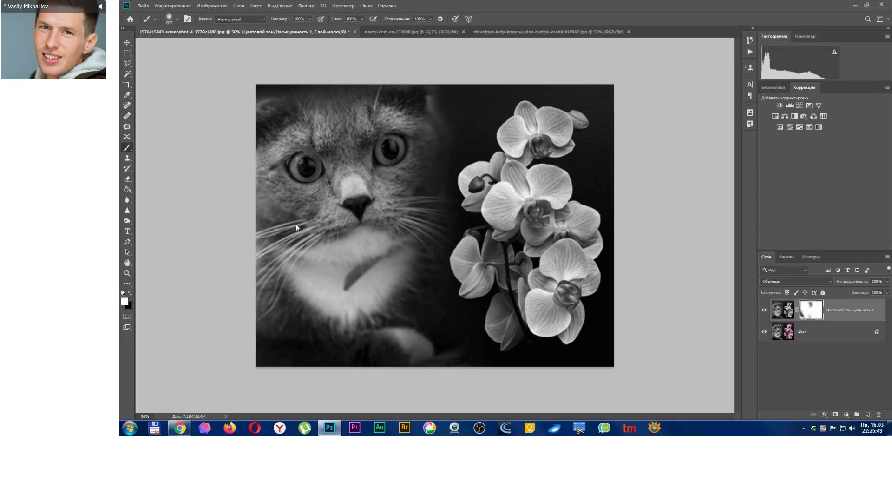
Show the black-and-white layer's mask on its own, paint its grey remnants white, and return to the normal image view.
left_click(809, 317, "alt")
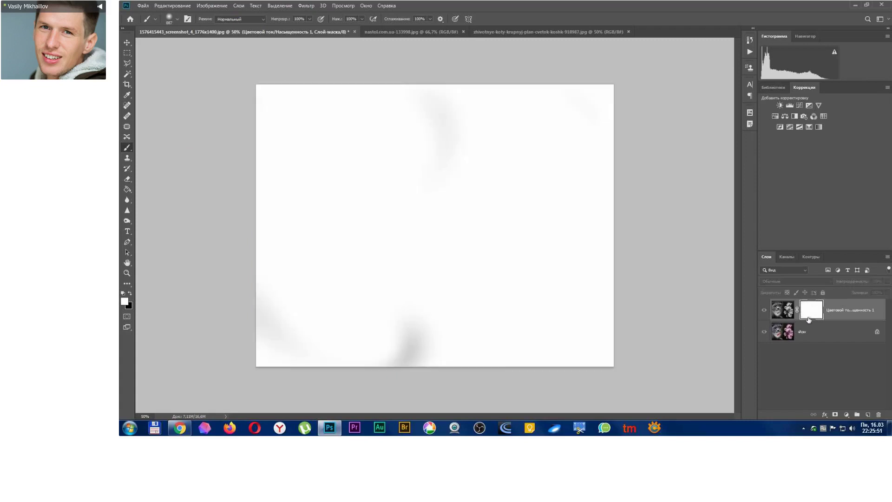
mouse_move(357, 261)
left_mouse_down()
mouse_move(301, 253)
mouse_move(355, 209)
mouse_move(370, 149)
mouse_move(439, 67)
mouse_move(431, 49)
mouse_move(510, 38)
mouse_move(520, 48)
mouse_move(551, 28)
mouse_move(498, 233)
left_mouse_up()
left_click_drag(238, 271, 239, 127)
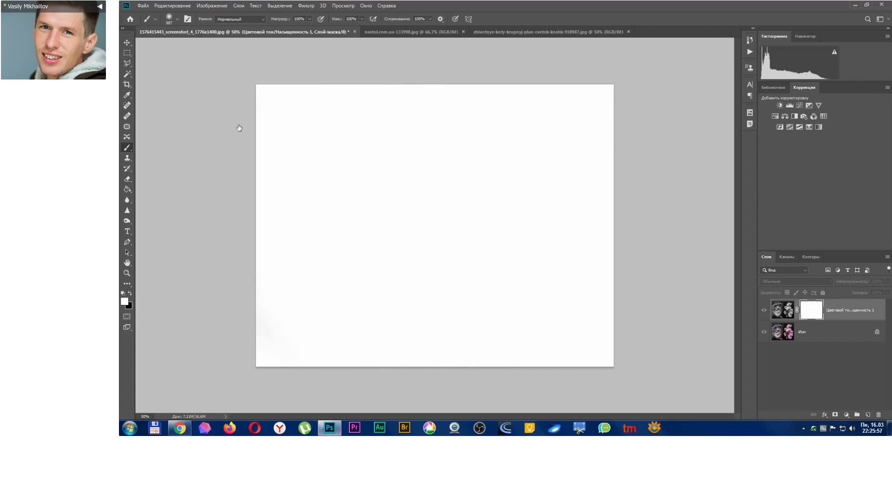
left_click(806, 308, "alt")
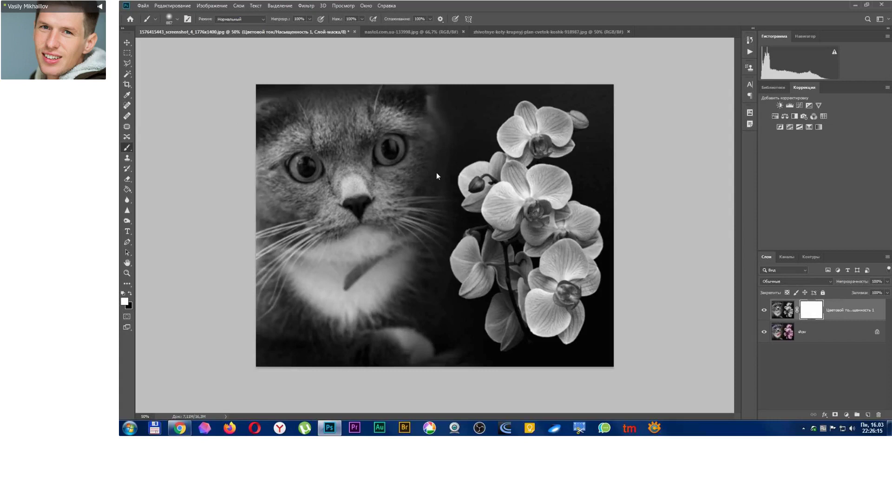
Lower the brush opacity to 25% and paint black on the mask over the orchids to partly reveal their colour.
left_click(310, 19)
left_click(338, 36)
right_click(415, 208)
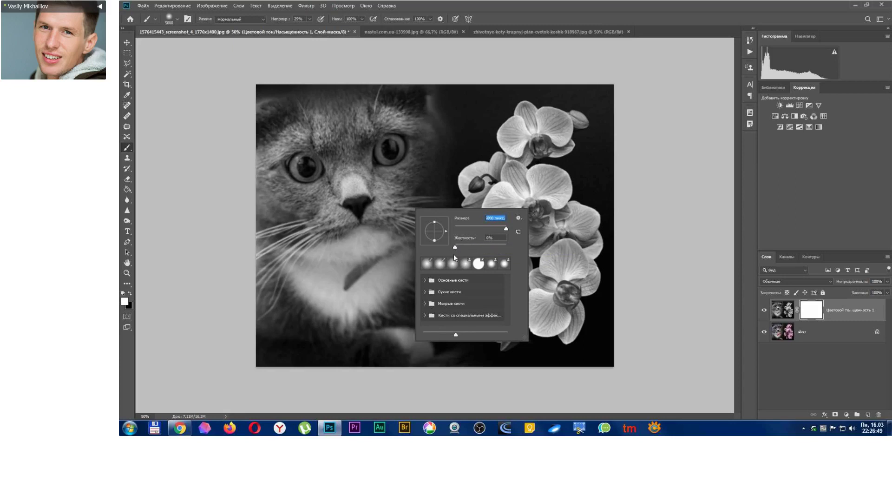
key("Return")
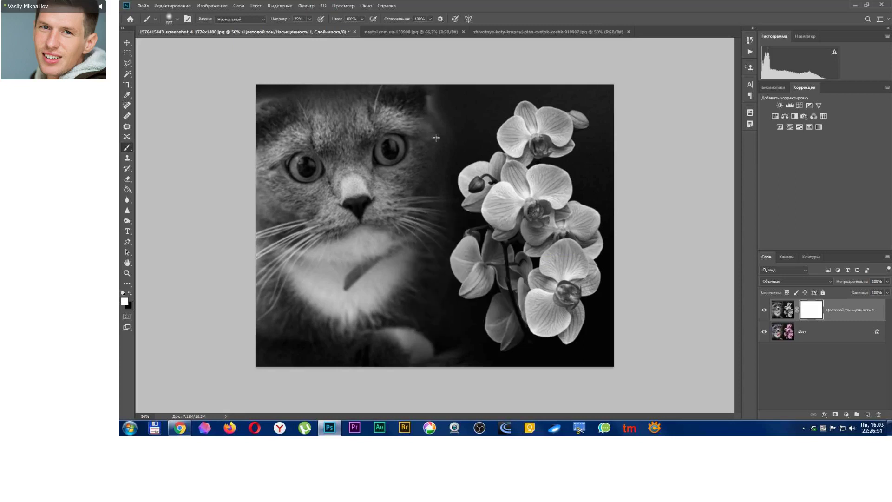
left_click_drag(499, 191, 483, 200)
key("x")
mouse_move(539, 281)
left_mouse_down()
mouse_move(549, 298)
mouse_move(537, 284)
mouse_move(542, 318)
left_mouse_up()
mouse_move(477, 265)
left_mouse_down()
mouse_move(499, 322)
mouse_move(532, 265)
mouse_move(521, 207)
mouse_move(549, 233)
mouse_move(568, 227)
mouse_move(579, 249)
mouse_move(550, 208)
mouse_move(481, 187)
mouse_move(529, 134)
mouse_move(559, 124)
mouse_move(571, 137)
mouse_move(585, 265)
mouse_move(576, 292)
mouse_move(527, 311)
mouse_move(535, 317)
mouse_move(513, 325)
mouse_move(475, 261)
mouse_move(474, 177)
left_mouse_up()
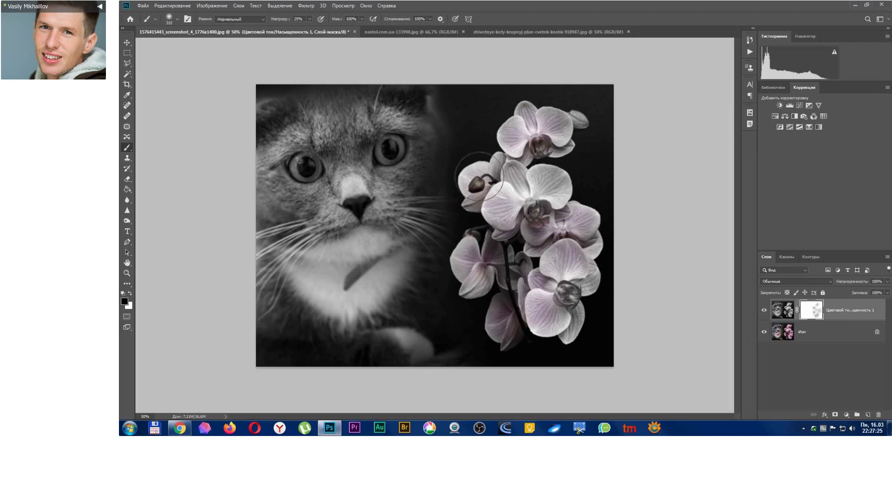
Resize the brush, paint the mask over the cat's eyes and face and the lower orchid, and repaint that orchid with swapped colours.
right_click(416, 164, "alt")
left_click_drag(395, 156, 381, 153)
mouse_move(300, 163)
left_mouse_down()
mouse_move(389, 148)
mouse_move(304, 167)
mouse_move(391, 152)
mouse_move(306, 170)
mouse_move(415, 196)
left_mouse_up()
mouse_move(539, 319)
left_mouse_down()
mouse_move(537, 299)
mouse_move(550, 319)
mouse_move(559, 298)
left_mouse_up()
left_click(130, 293)
mouse_move(542, 296)
left_mouse_down()
mouse_move(550, 333)
mouse_move(553, 299)
mouse_move(568, 327)
mouse_move(556, 320)
mouse_move(553, 308)
mouse_move(566, 324)
mouse_move(599, 321)
left_mouse_up()
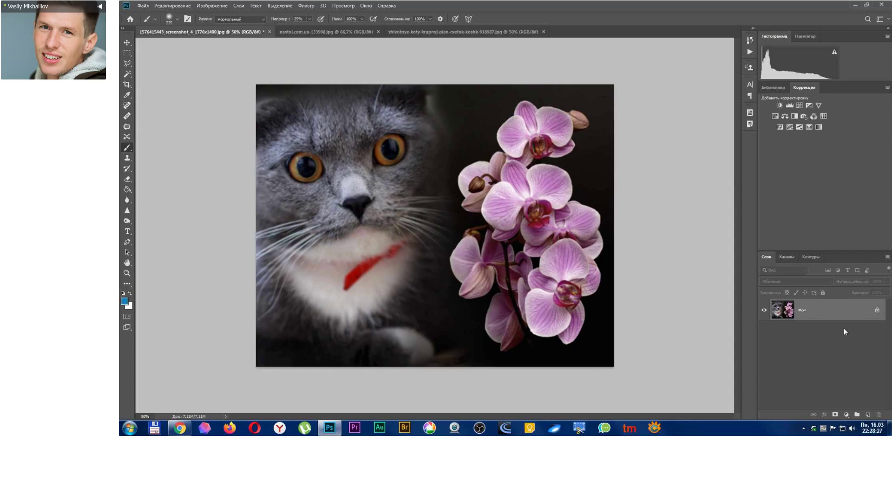
Duplicate the background layer and apply the High Pass filter with a 3.5-pixel radius to the copy.
key("ctrl+j")
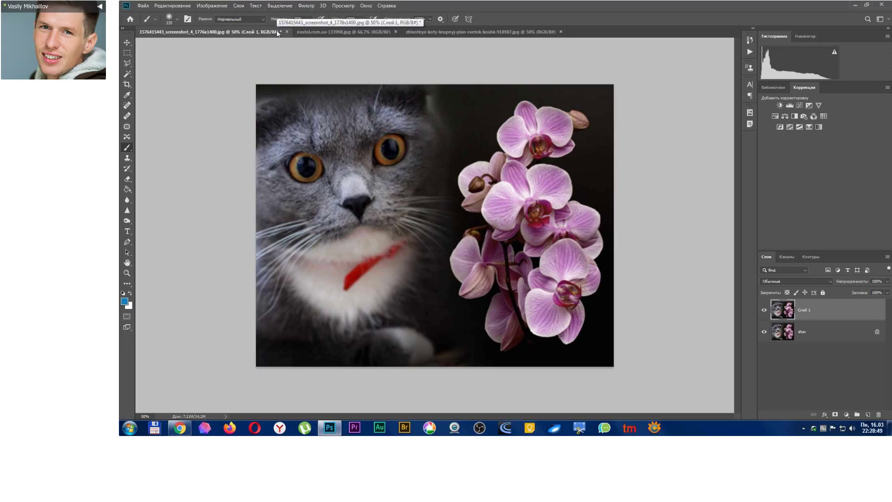
left_click(306, 5)
mouse_move(343, 166)
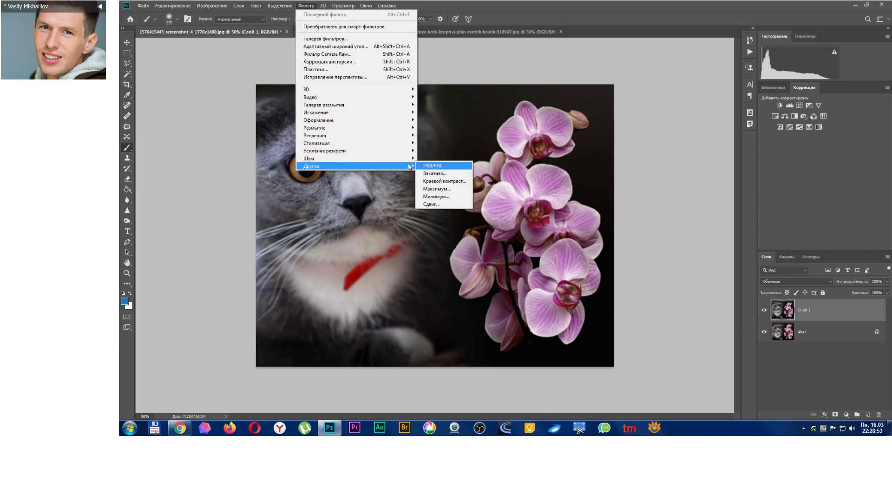
left_click(446, 181)
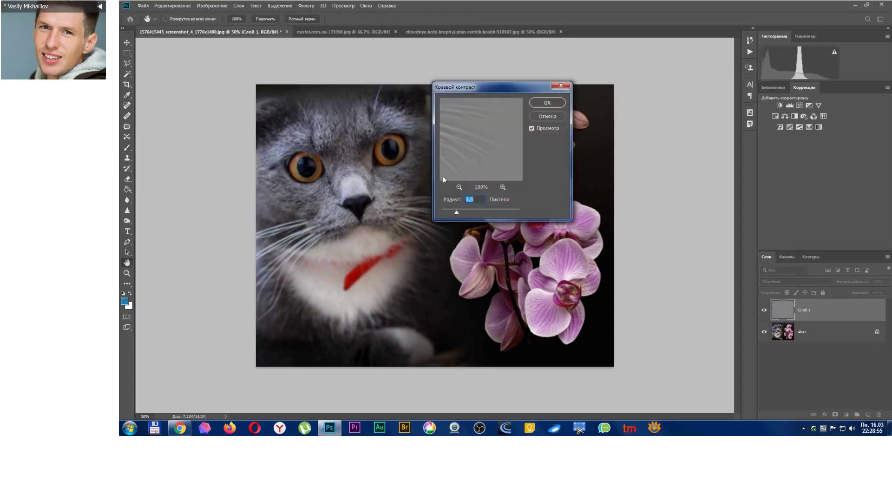
left_click_drag(476, 88, 643, 59)
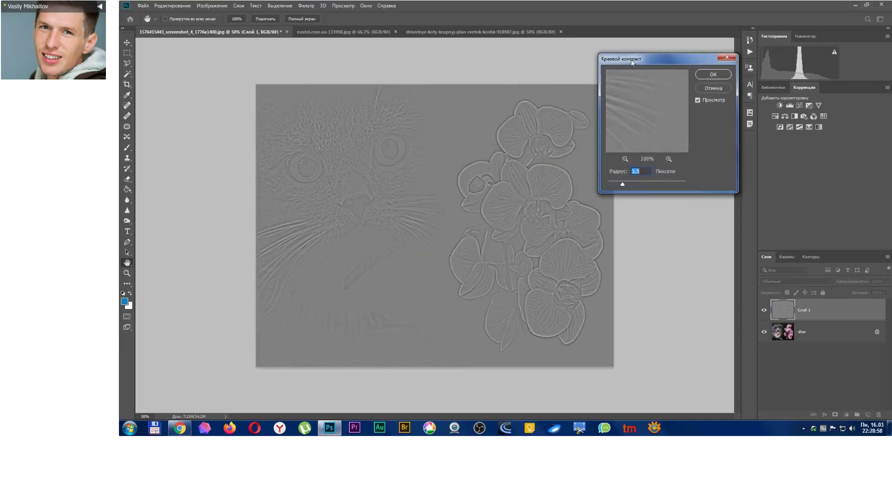
left_click(713, 74)
key("b")
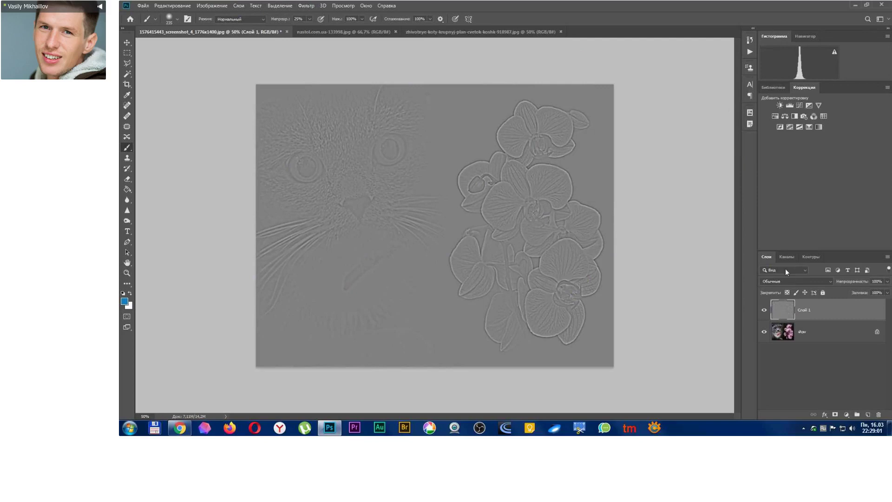
Blend the high-pass layer in Hard Light mode at 75% opacity and toggle its visibility to compare the sharpening.
left_click(793, 281)
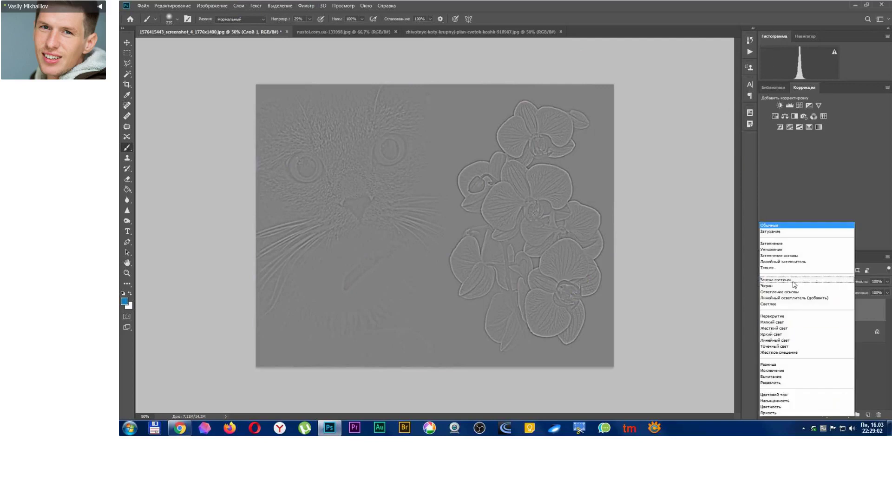
left_click(792, 328)
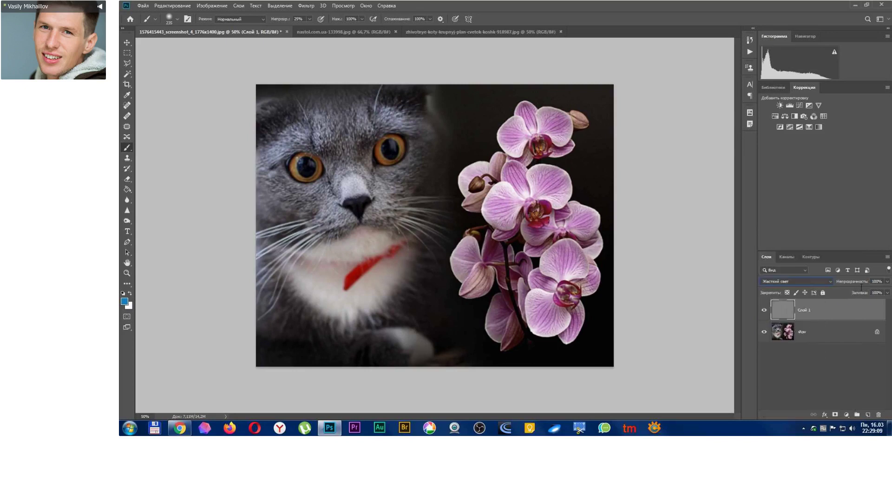
left_click(830, 281)
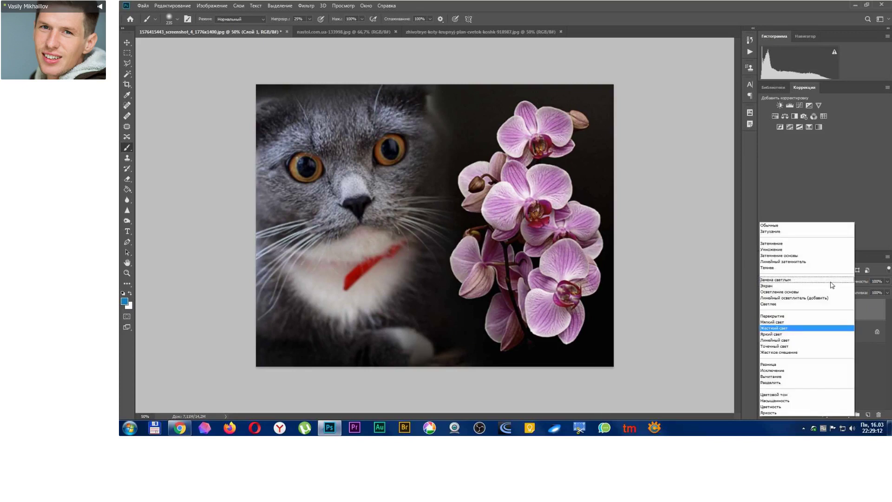
left_click(821, 328)
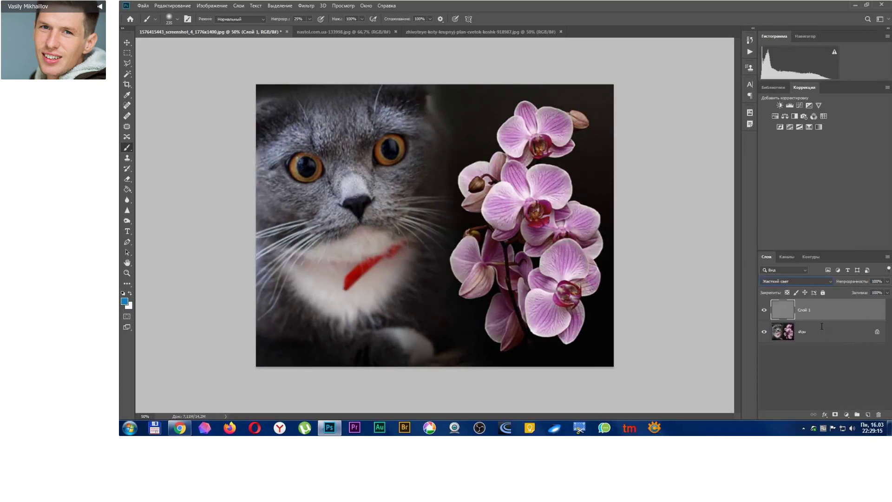
left_click(886, 282)
left_click_drag(887, 290, 878, 292)
left_click(763, 311)
left_click(763, 311)
Add a layer mask to the high-pass layer and paint black over the orchids to remove their sharpening.
left_click(834, 414)
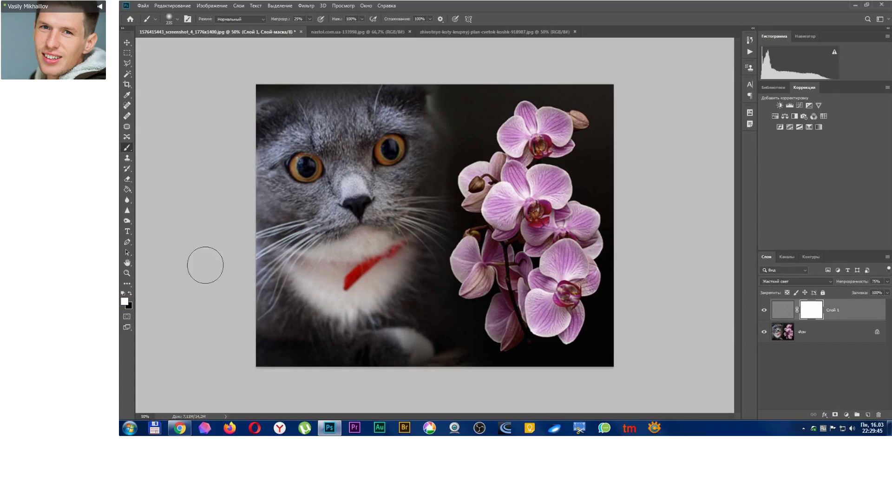
key("x")
left_click_drag(505, 151, 511, 150)
mouse_move(541, 132)
left_mouse_down()
mouse_move(543, 167)
mouse_move(527, 194)
mouse_move(520, 175)
mouse_move(490, 208)
mouse_move(493, 186)
mouse_move(499, 226)
mouse_move(487, 317)
mouse_move(545, 318)
mouse_move(539, 305)
mouse_move(581, 257)
mouse_move(575, 216)
mouse_move(554, 199)
left_mouse_up()
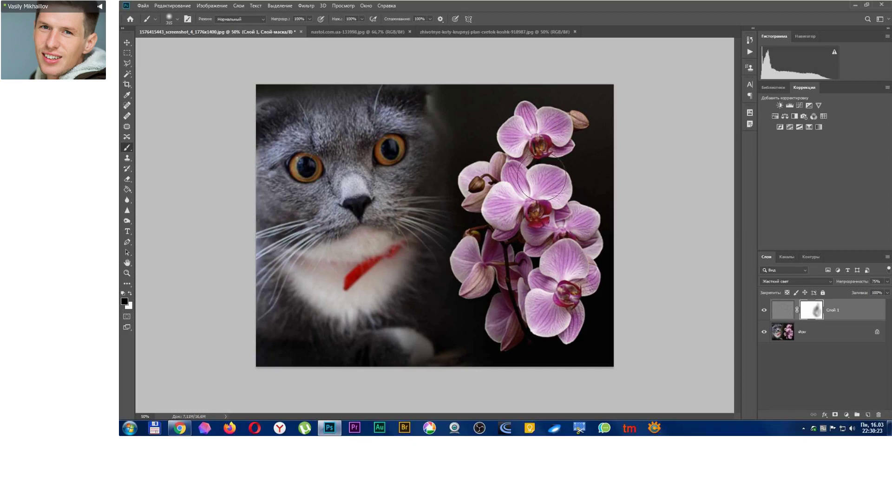
mouse_move(567, 116)
left_mouse_down()
mouse_move(580, 153)
mouse_move(587, 307)
mouse_move(504, 283)
left_mouse_up()
mouse_move(474, 302)
left_mouse_down()
mouse_move(497, 339)
mouse_move(528, 313)
left_mouse_up()
Paint black on the mask over parts of the cat's fur at 50% brush opacity, and toggle the layer to compare.
left_click_drag(327, 122, 313, 121)
left_click_drag(347, 208, 306, 276)
mouse_move(365, 116)
left_mouse_down()
mouse_move(406, 110)
mouse_move(324, 130)
left_mouse_up()
left_click(765, 310)
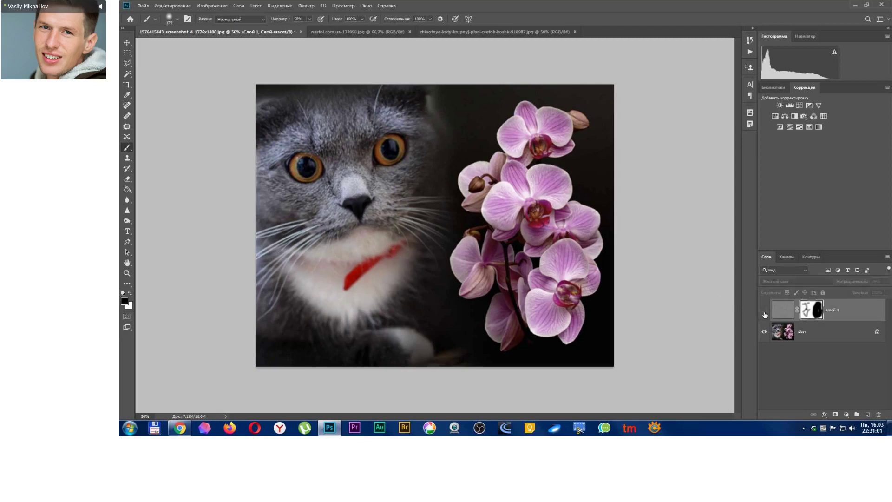
left_click(764, 310)
Merge the high-pass layer down, undo the merge, and delete the layer's mask.
key("ctrl+e")
key("ctrl+z")
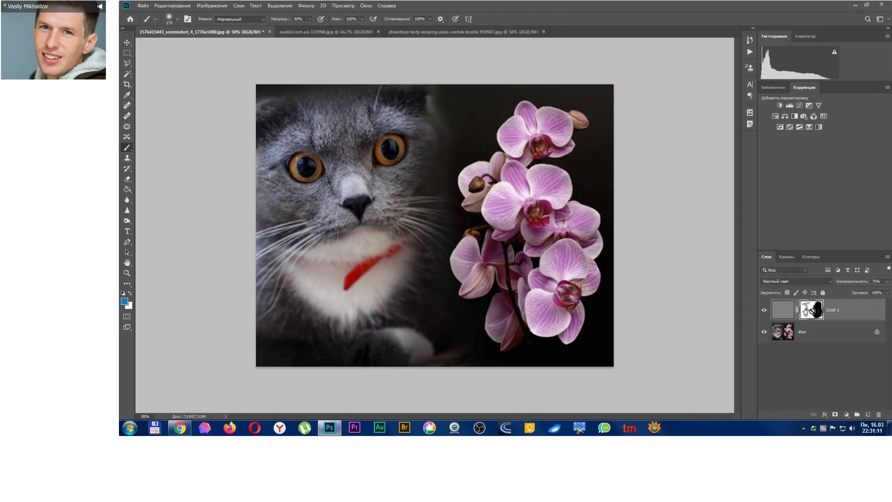
right_click(810, 313)
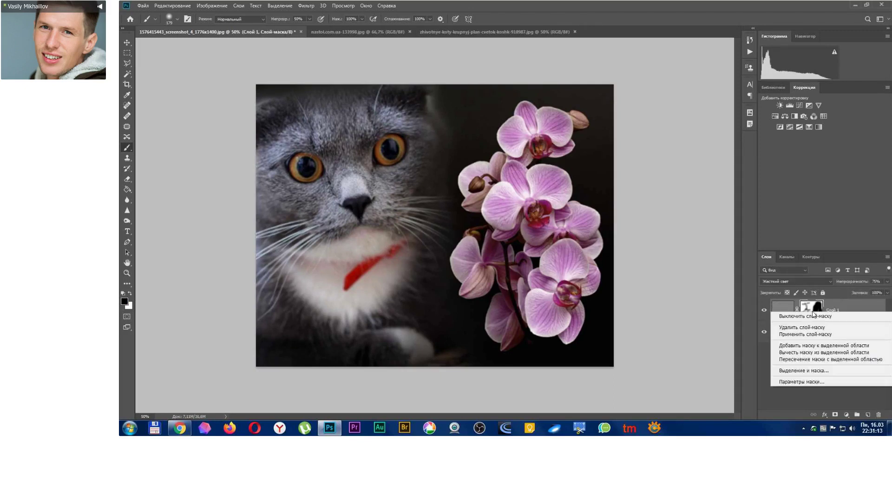
left_click(816, 327)
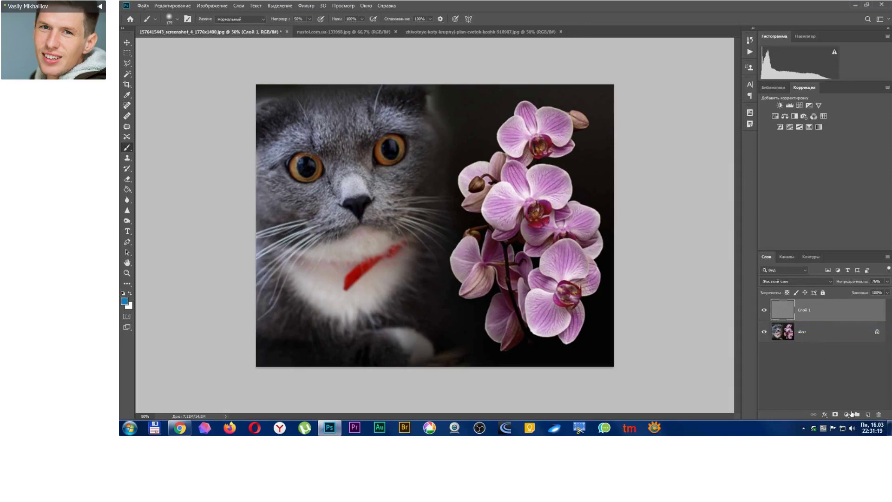
Add a new mask to the high-pass layer, invert it to black, and make white the painting colour.
left_click(835, 414)
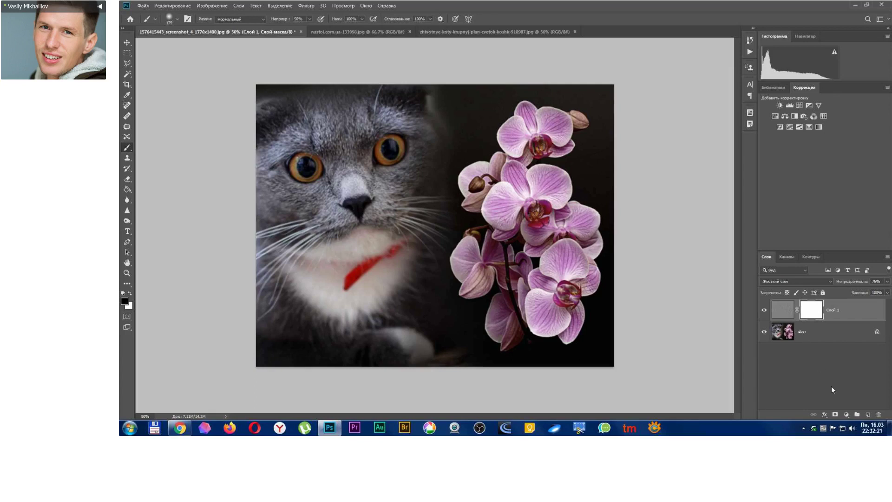
key("ctrl+i")
key("x")
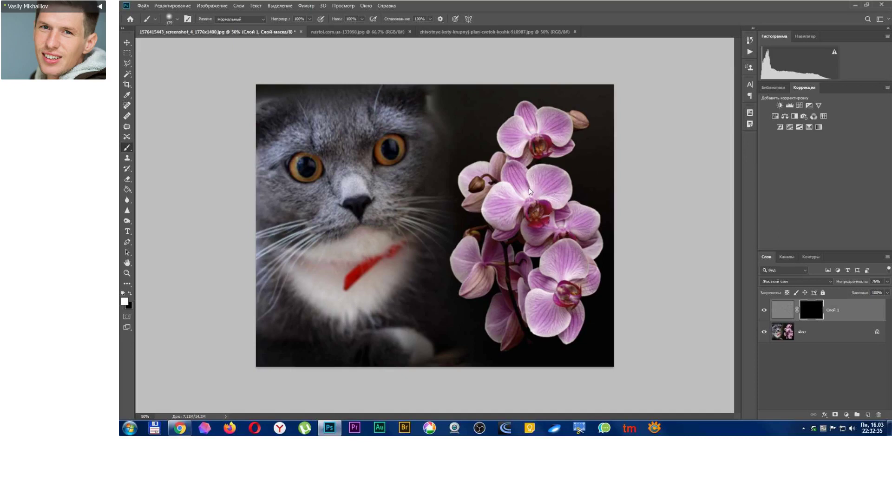
Paint white on the mask at 100% opacity over the orchid centres and both cat eyes to sharpen only those spots.
right_click(542, 203, "alt")
left_click_drag(536, 205, 536, 207)
left_click(536, 207)
left_click(540, 144)
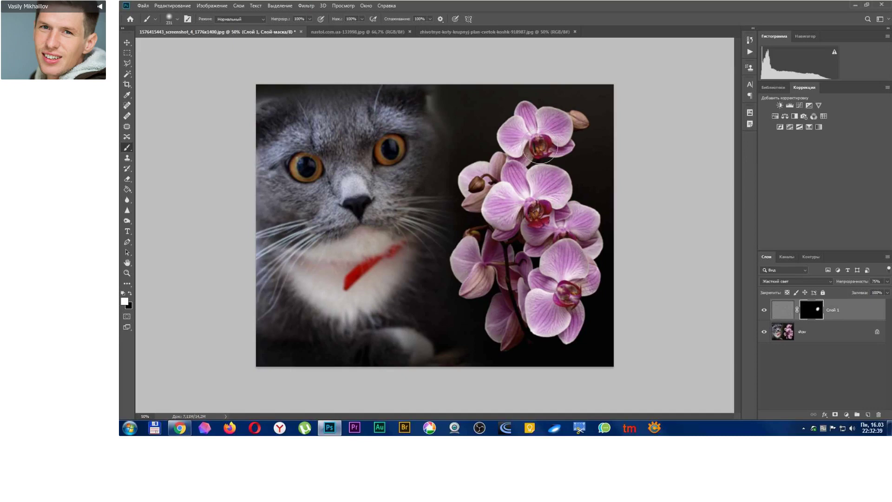
left_click(567, 292)
left_click(527, 216)
left_click(386, 152)
left_click(304, 169)
In the tulips-and-cat image, duplicate the background and add a Color Balance adjustment layer with magenta–green at -100.
left_click(384, 32)
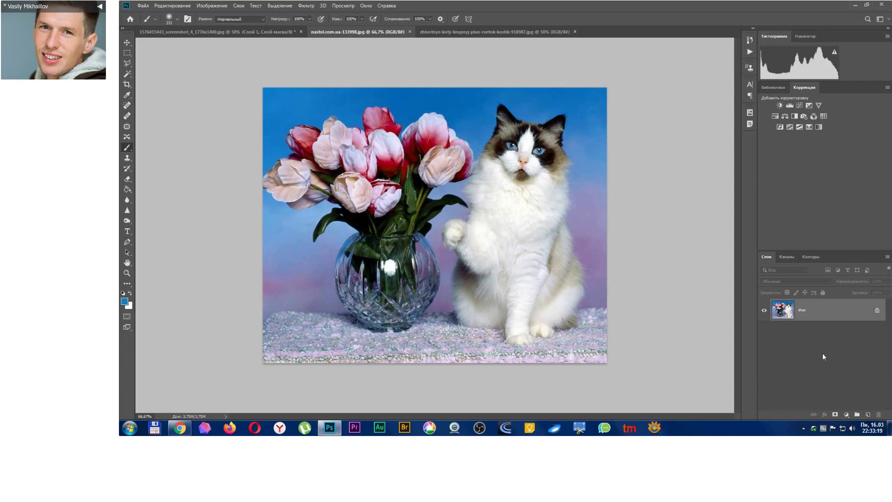
key("ctrl+j")
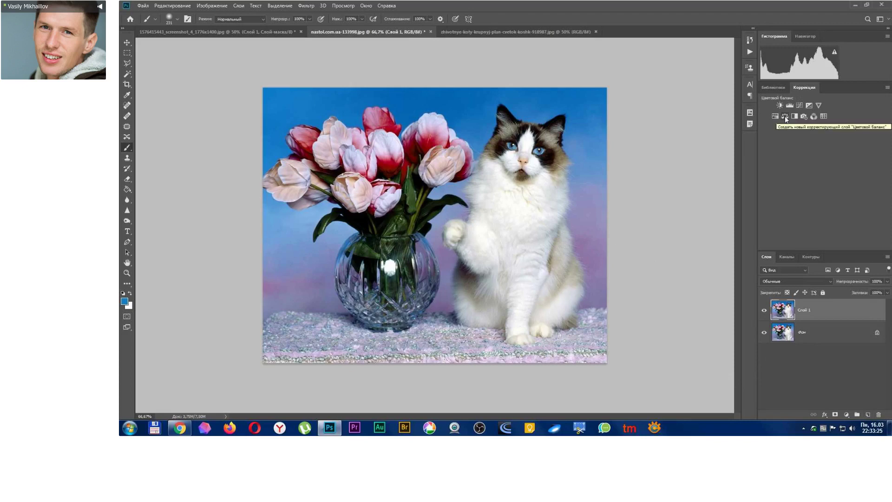
left_click(784, 116)
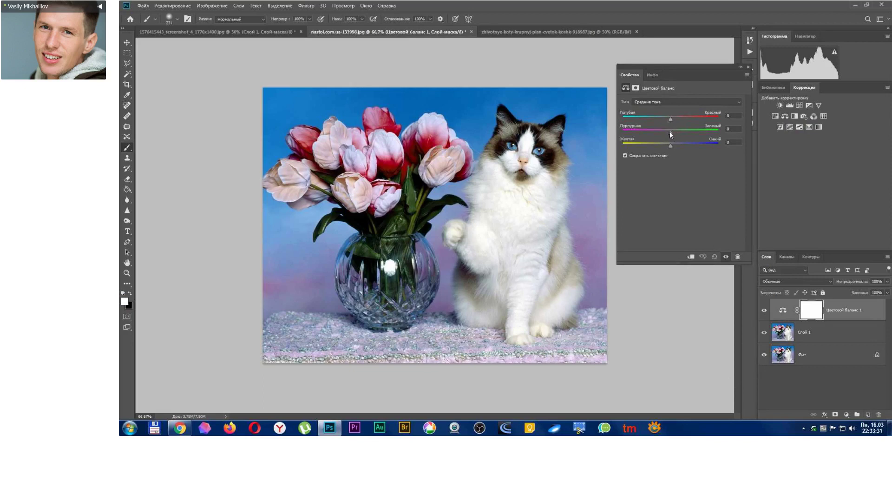
left_click_drag(670, 133, 623, 136)
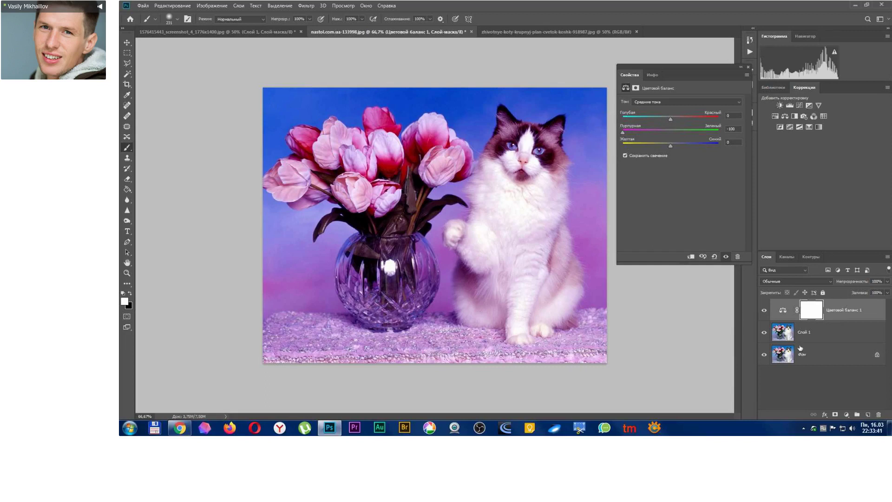
Invert the Color Balance mask to black, paint white over the tulips, and toggle the adjustment to compare.
left_click(813, 318)
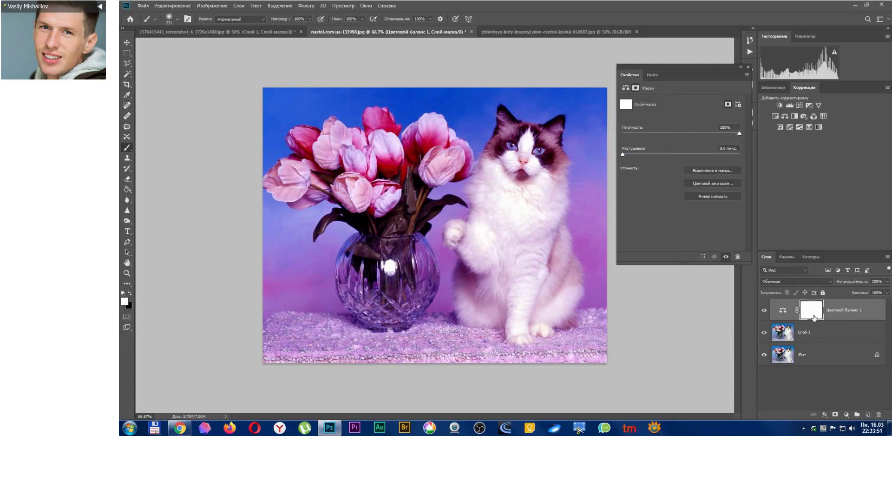
key("ctrl+i")
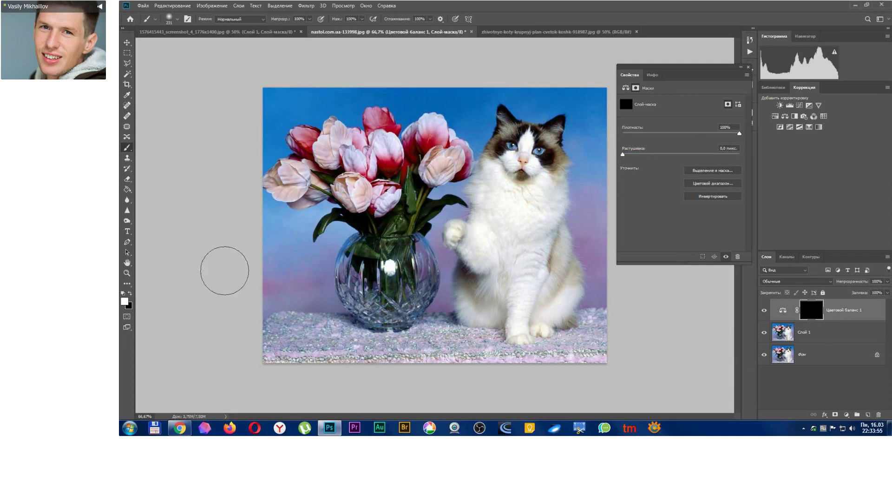
mouse_move(356, 192)
left_mouse_down()
mouse_move(293, 182)
mouse_move(319, 184)
mouse_move(333, 168)
mouse_move(381, 156)
mouse_move(413, 165)
mouse_move(440, 159)
mouse_move(425, 169)
mouse_move(435, 144)
mouse_move(423, 138)
mouse_move(369, 143)
mouse_move(293, 179)
mouse_move(305, 150)
mouse_move(392, 133)
mouse_move(405, 143)
mouse_move(379, 148)
mouse_move(377, 194)
mouse_move(300, 183)
mouse_move(327, 154)
mouse_move(422, 148)
mouse_move(388, 213)
mouse_move(411, 132)
left_mouse_up()
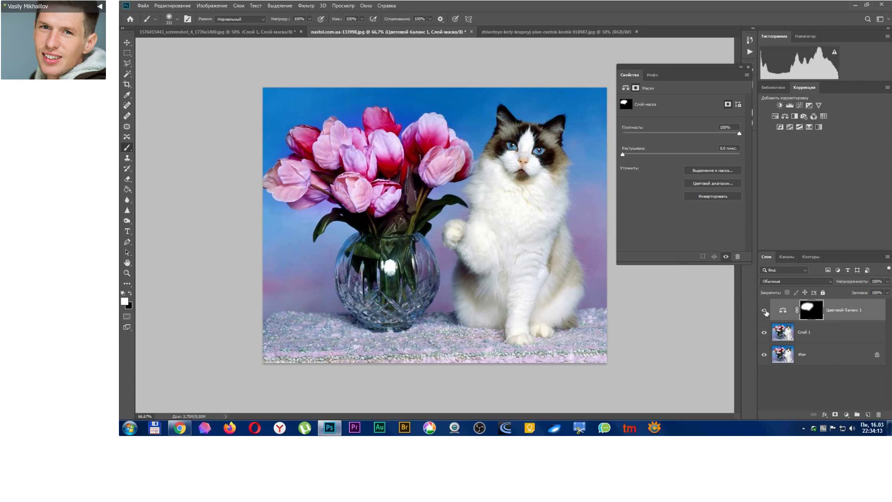
left_click(764, 310)
left_click(764, 310)
Try cyan–red at +100 in the tulips' Color Balance midtones, then set it to +1 with yellow–blue at -99.
left_click(784, 314)
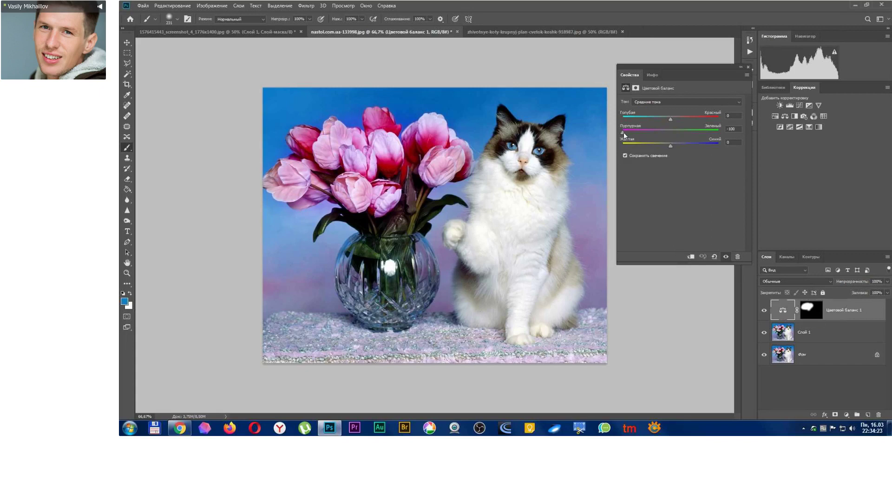
left_click_drag(623, 132, 639, 149)
left_click_drag(667, 119, 743, 116)
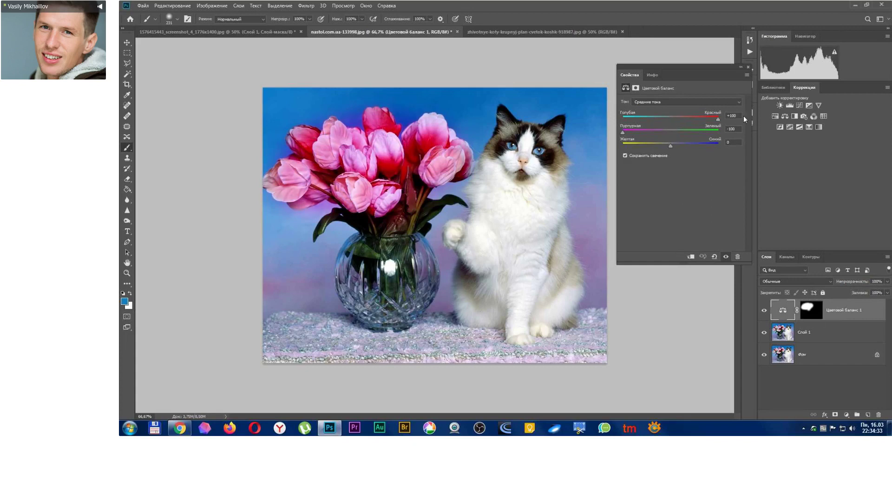
mouse_move(669, 121)
left_mouse_down()
mouse_move(662, 117)
mouse_move(671, 119)
left_mouse_up()
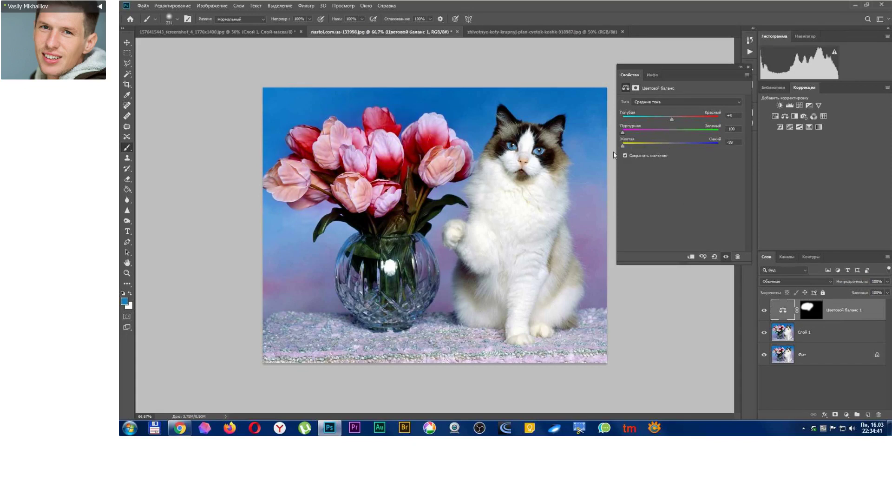
Set the tulips' Color Balance midtones to about -75 on magenta–green and about +59 on yellow–blue.
left_click_drag(672, 146, 701, 150)
left_click_drag(623, 132, 634, 132)
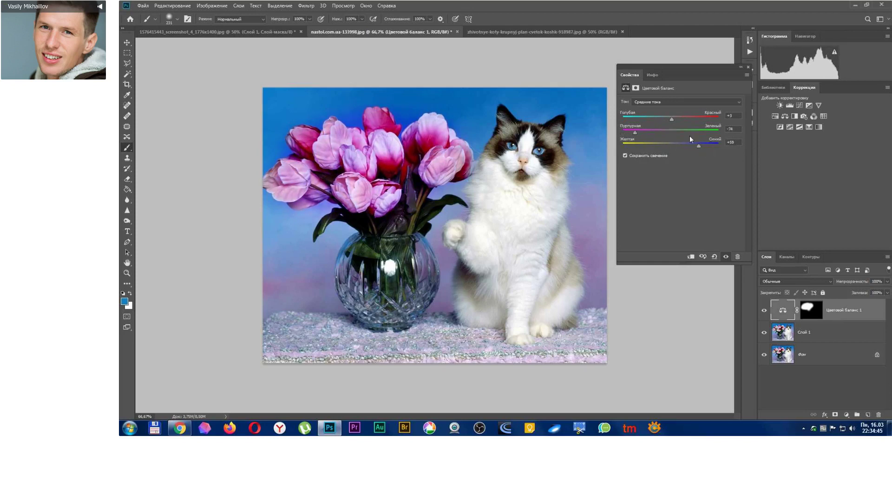
left_click(748, 67)
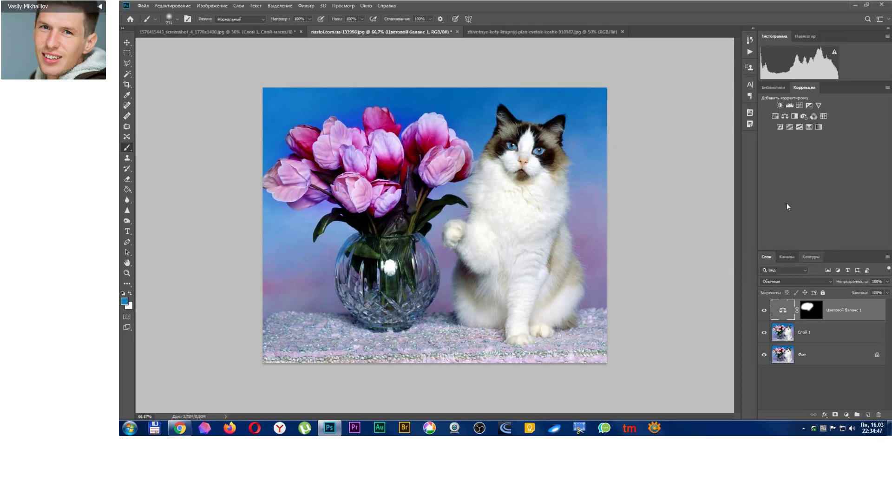
In the image of the cat with a rose, add a Curves adjustment layer and darken it at input 115, output 82.
left_click(504, 33)
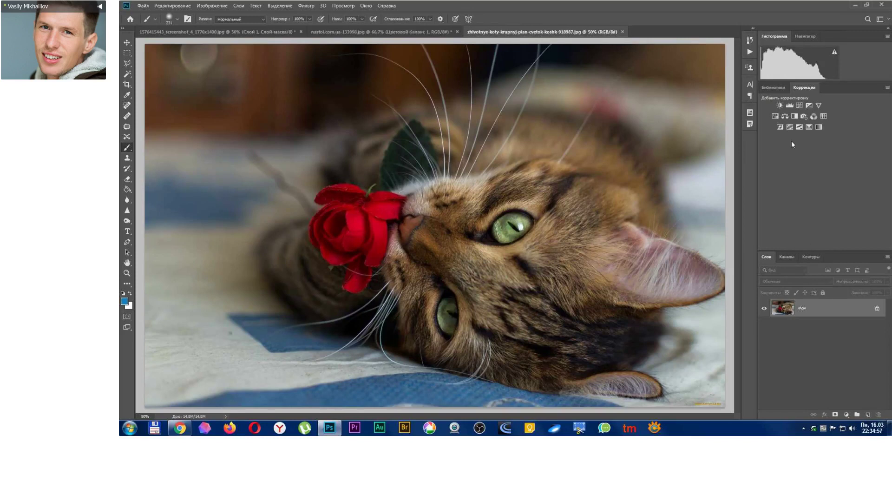
left_click(800, 104)
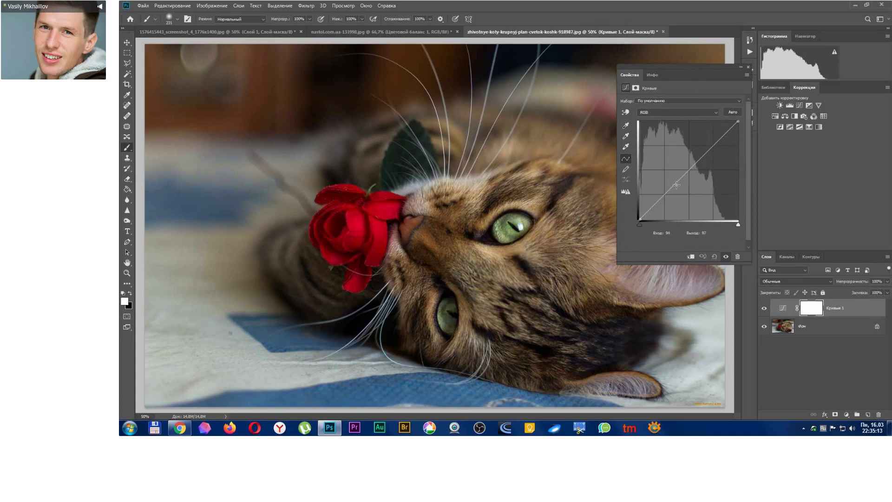
left_click(677, 181)
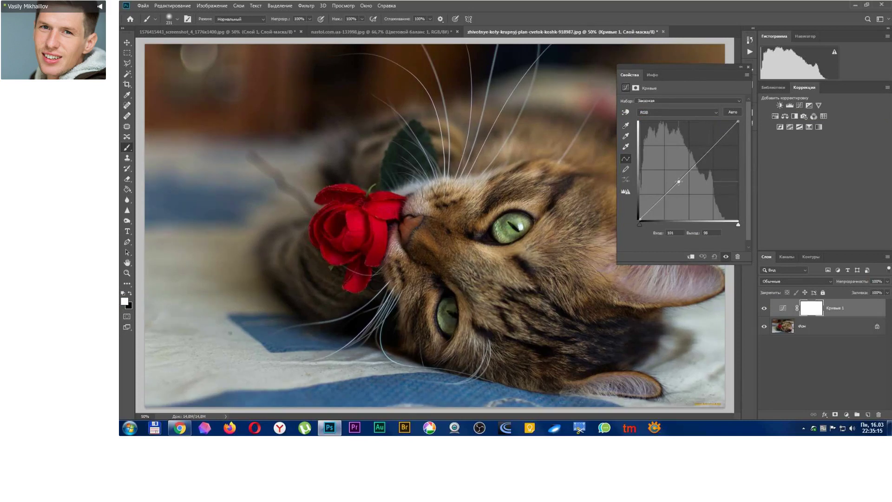
left_click_drag(679, 182, 684, 188)
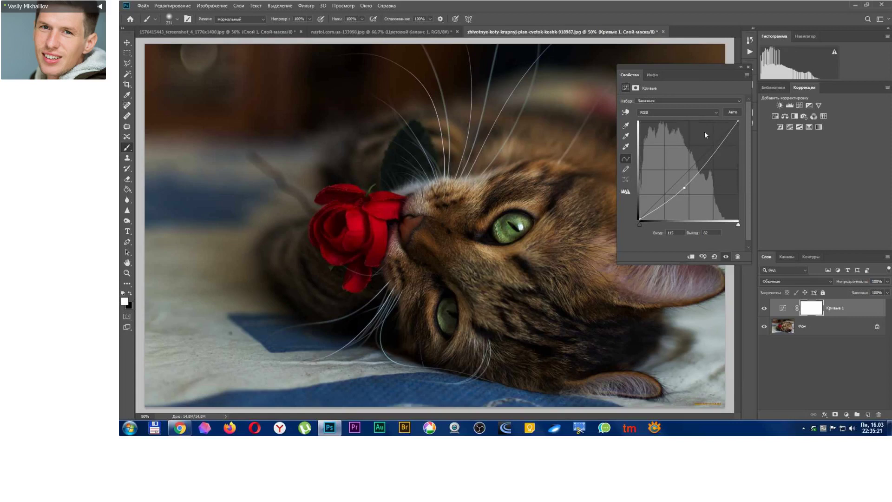
left_click(748, 67)
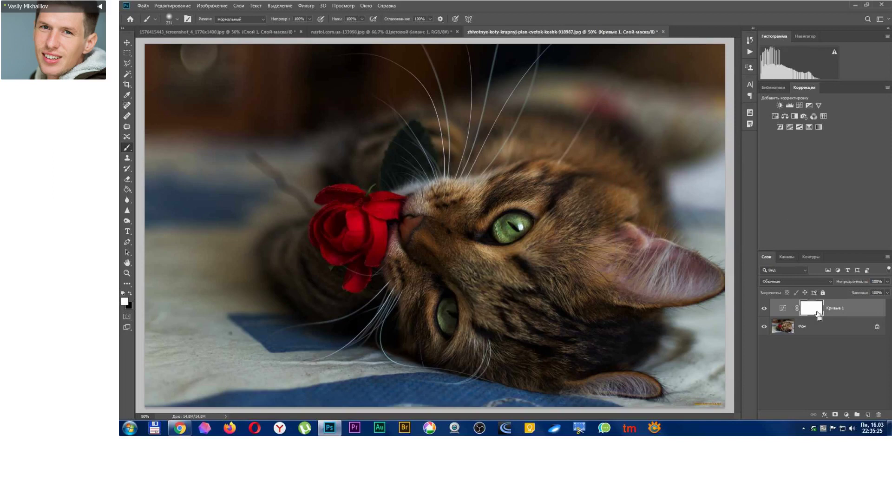
Invert the darkening Curves mask to black and paint white over the blanket in the photo's lower-left corner.
key("ctrl+i")
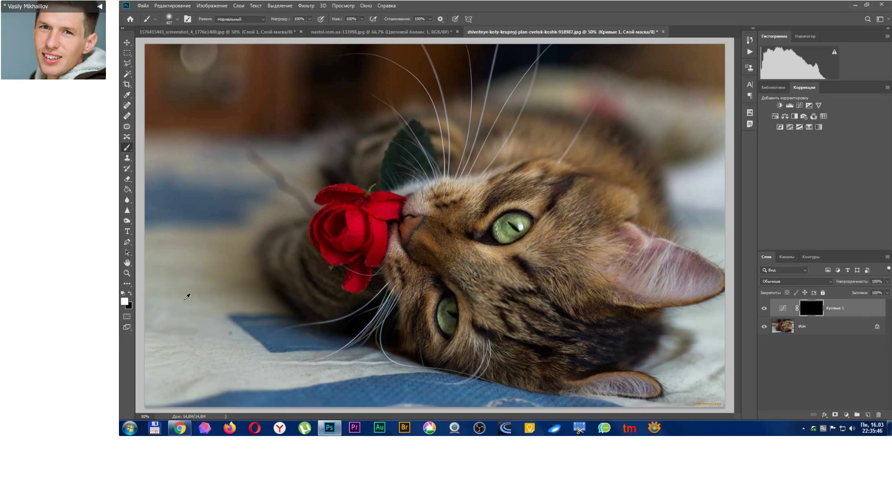
mouse_move(187, 294)
left_mouse_down()
mouse_move(137, 361)
mouse_move(272, 385)
left_mouse_up()
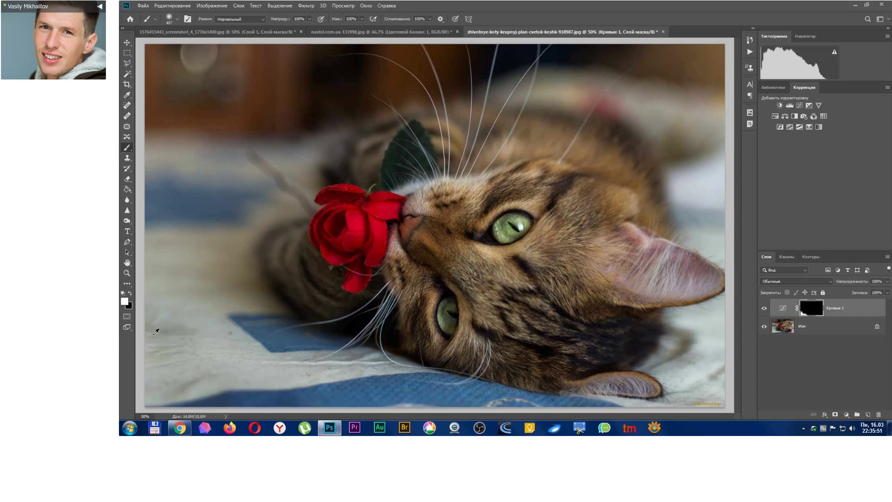
left_click_drag(162, 330, 222, 362)
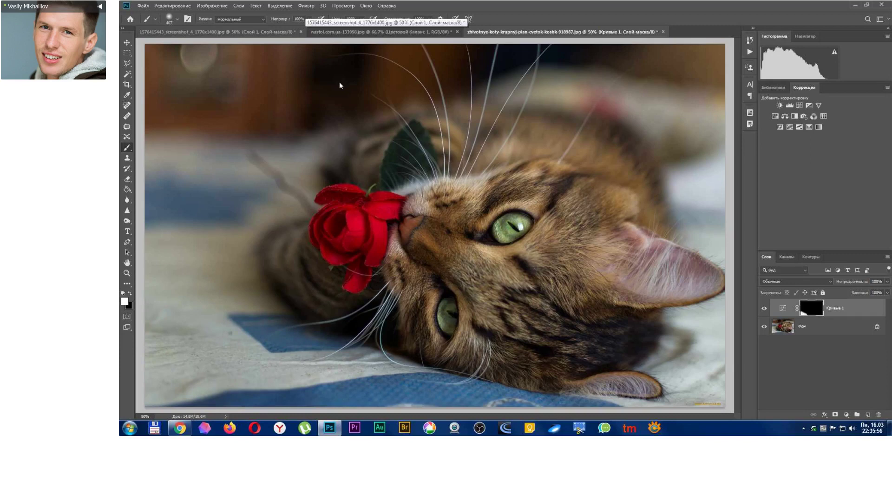
Lower the brush opacity to 30%, enlarge the soft brush, and paint white on the mask around the photo's edges.
key("3")
right_click(202, 282)
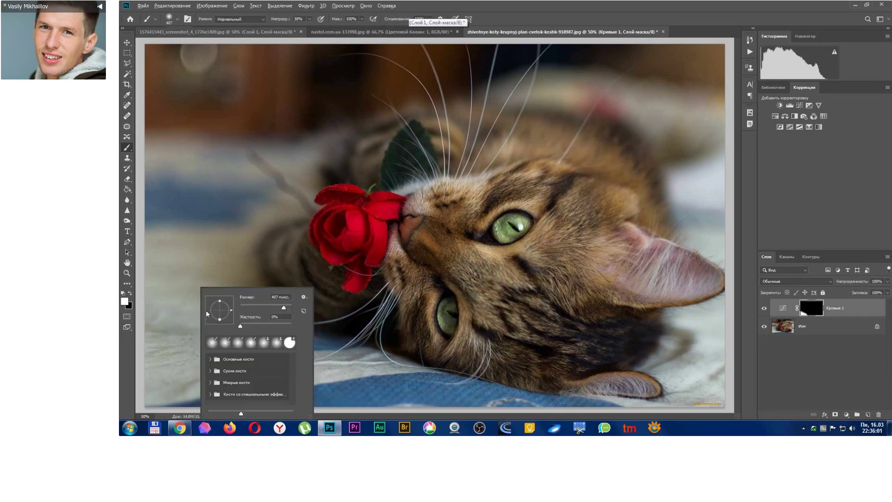
left_click(165, 213)
left_click_drag(198, 245, 213, 244)
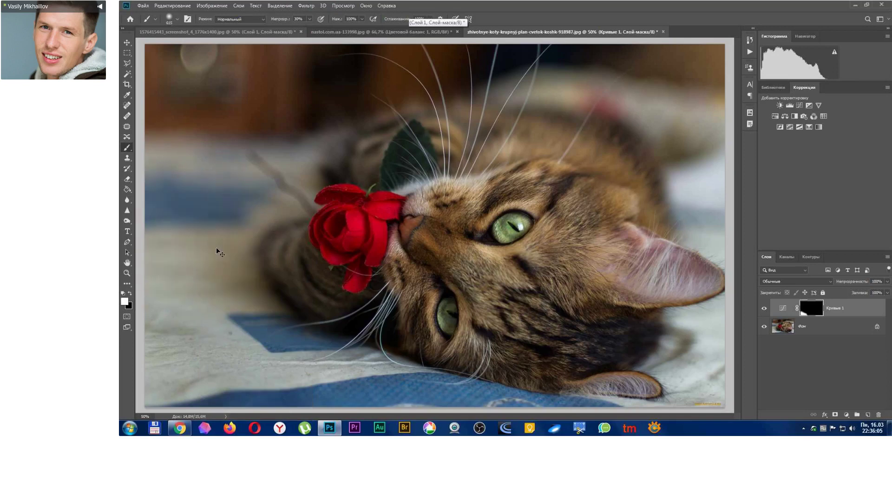
key("ctrl+minus")
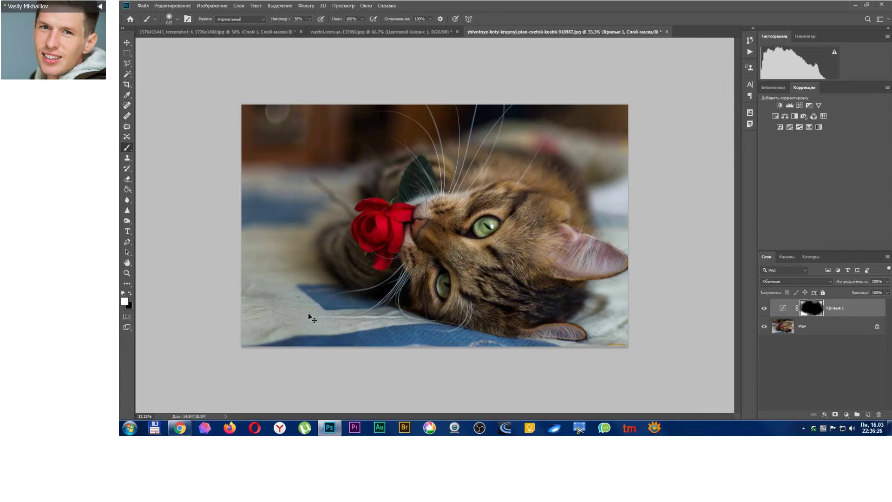
Toggle the darkening Curves layer's visibility to compare the photo with and without the vignette.
left_click(763, 308)
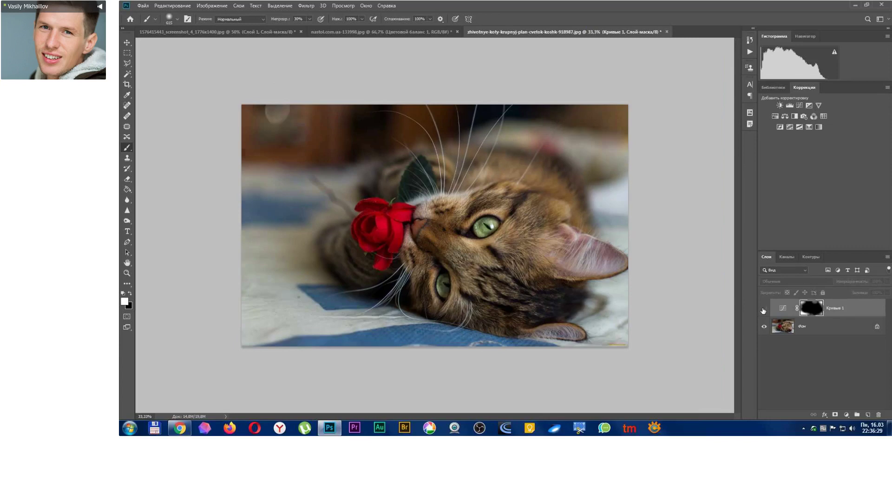
left_click(763, 308)
left_click(763, 309)
left_click(763, 308)
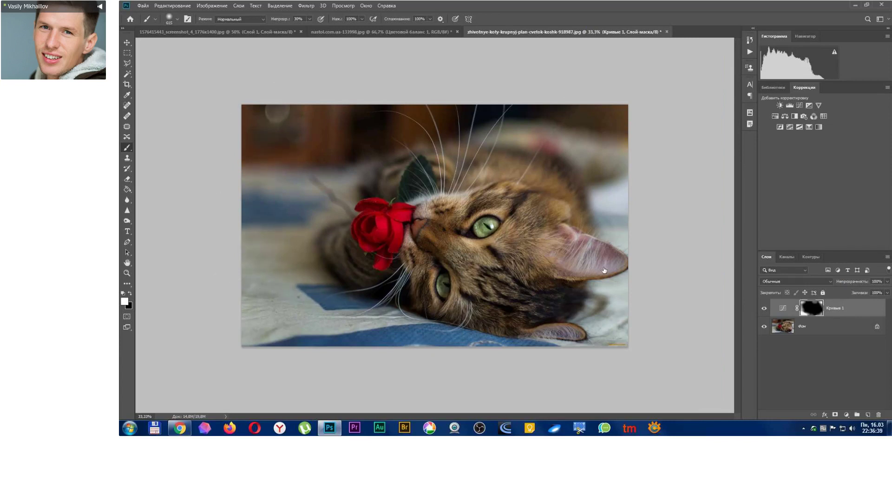
left_click(764, 309)
left_click(764, 308)
Add a second Curves adjustment layer and brighten it at input 76, output 104.
left_click(801, 105)
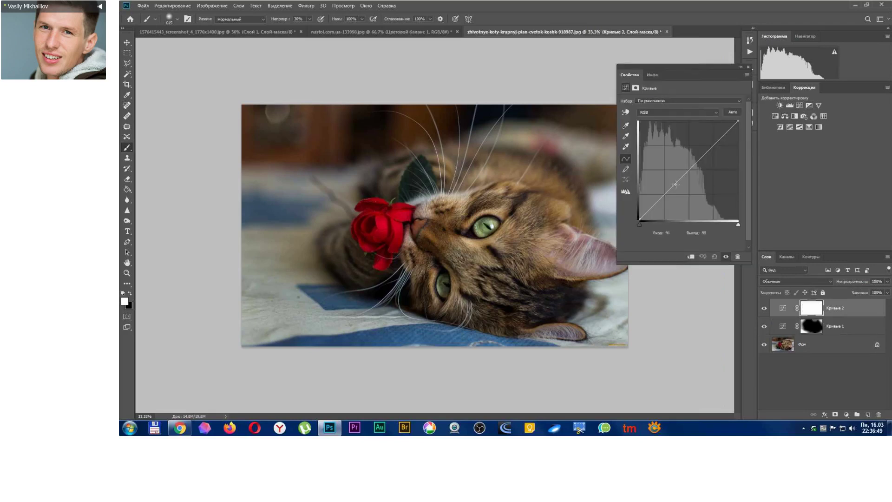
left_click_drag(677, 182, 669, 179)
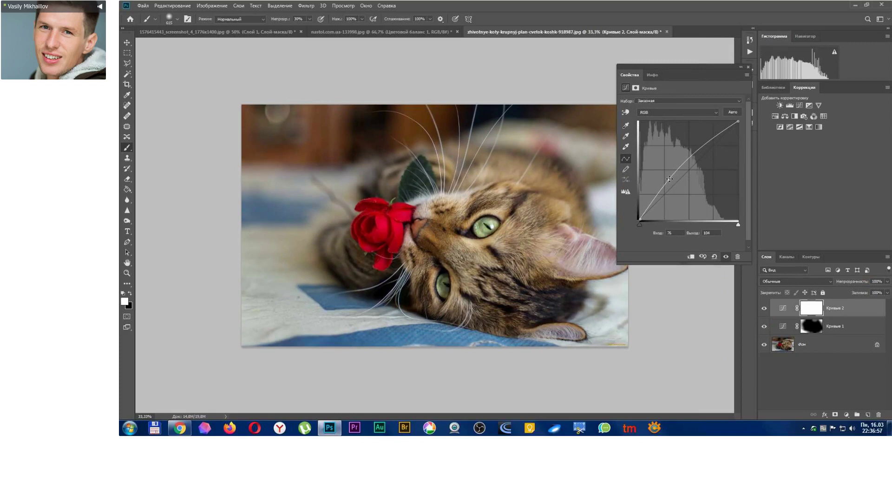
left_click(748, 67)
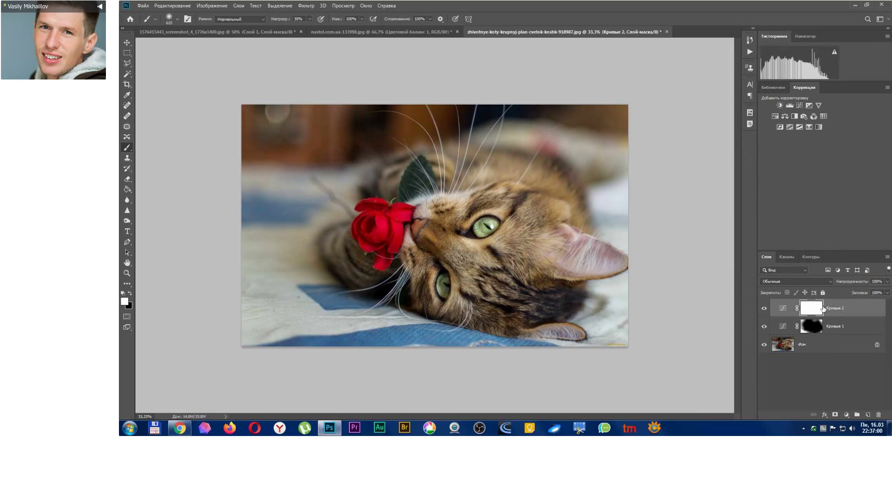
Invert the brightening Curves mask to black, paint white at 30% opacity over the cat's face and rose, and compare with the original.
key("ctrl+i")
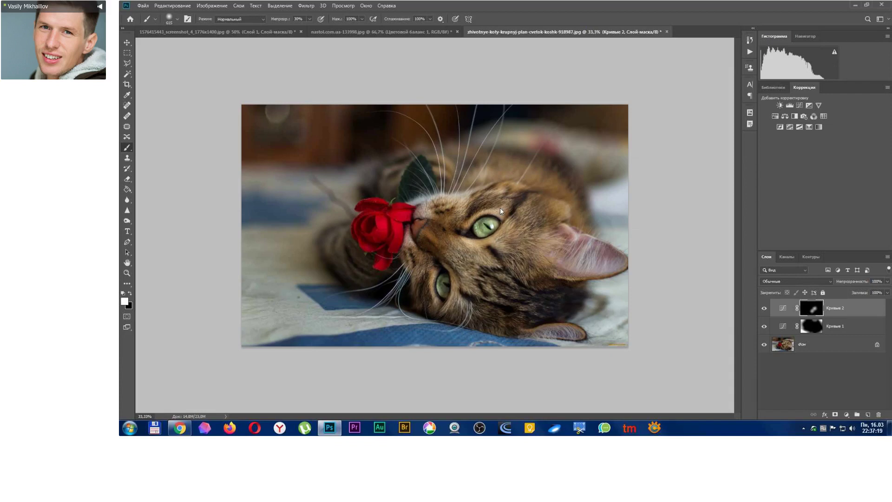
left_click_drag(455, 194, 436, 193)
key("x")
key("x")
left_click_drag(422, 225, 411, 234)
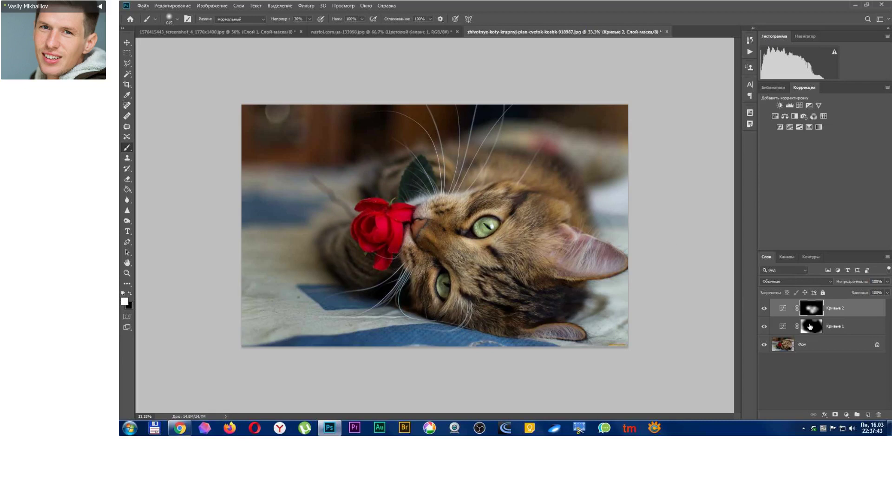
left_click(765, 346, "alt")
left_click(765, 346, "alt")
Stamp all visible layers into a new layer above the Curves adjustments, leaving nothing selected.
left_click(855, 310)
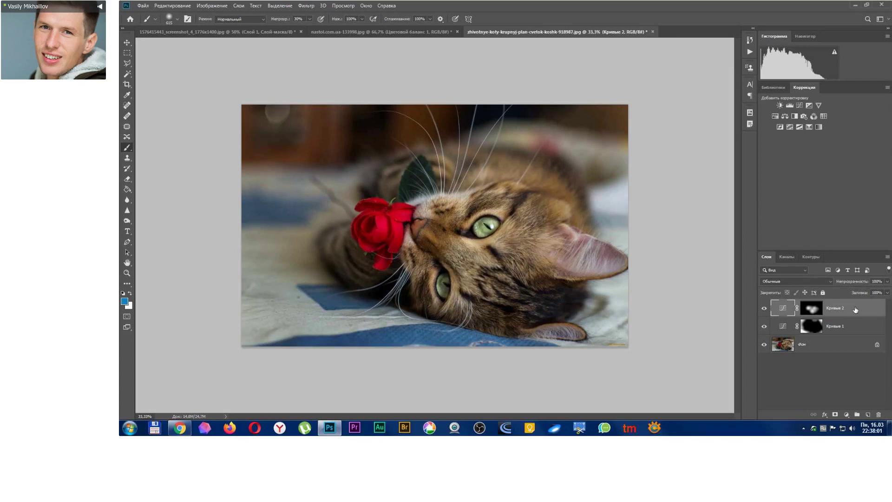
key("ctrl+shift+alt+e")
key("ctrl+alt+2")
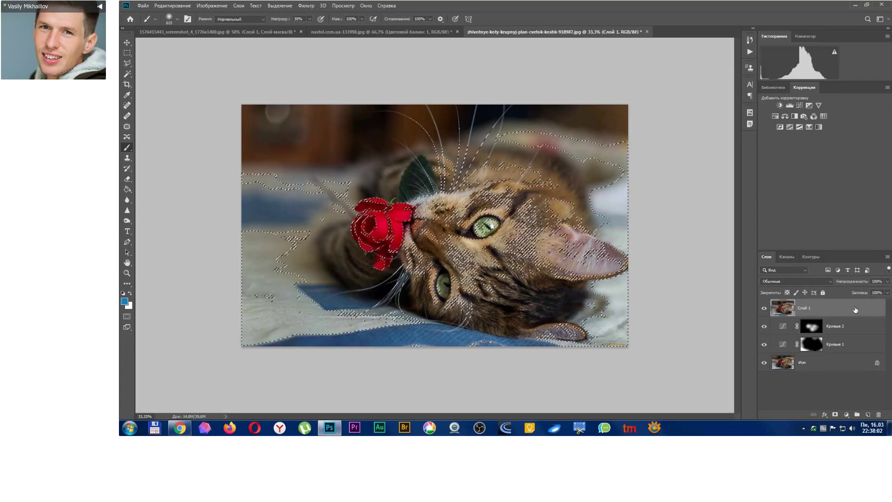
key("ctrl+d")
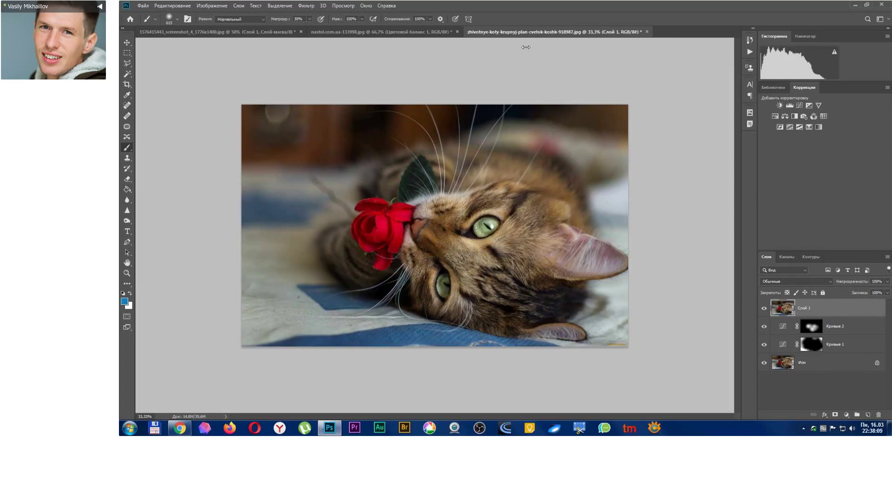
Apply the High Pass filter to the merged layer with a radius of 3.5 pixels.
left_click(307, 6)
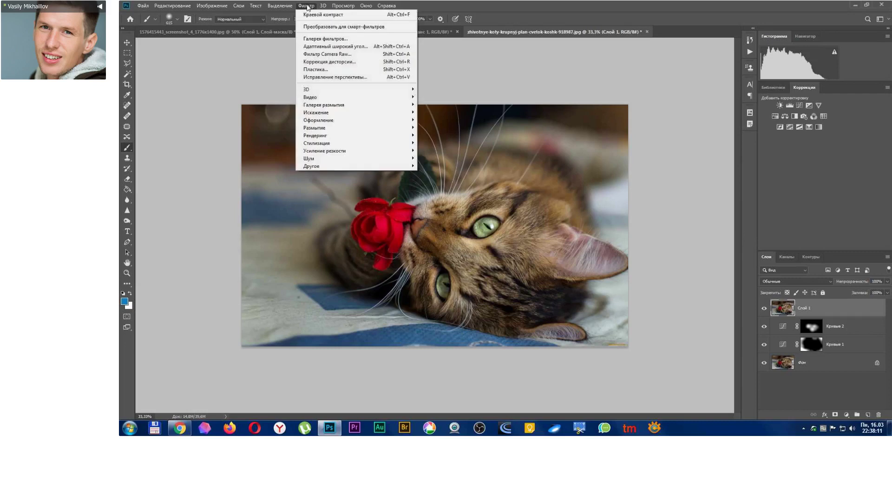
mouse_move(334, 166)
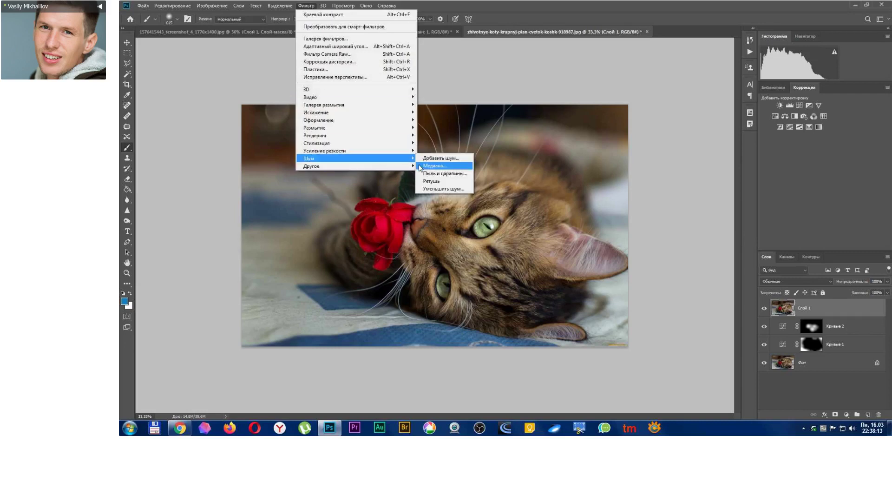
left_click(440, 181)
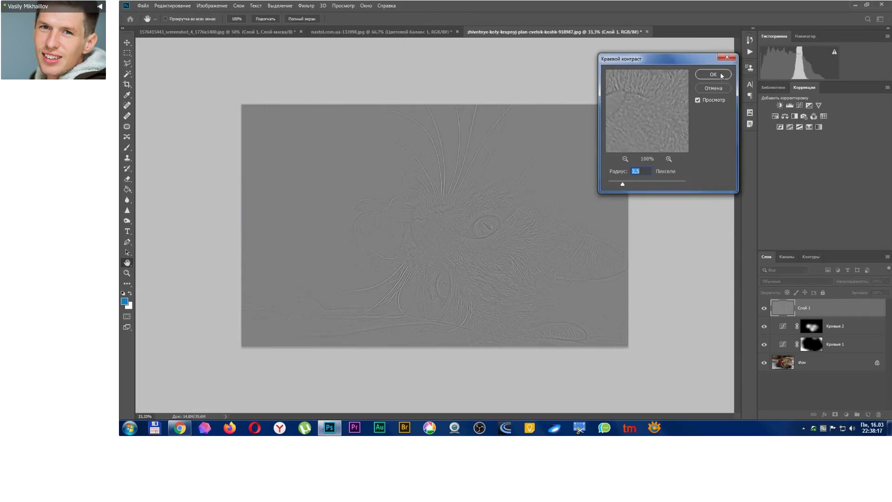
left_click(621, 185)
left_click(713, 74)
key("b")
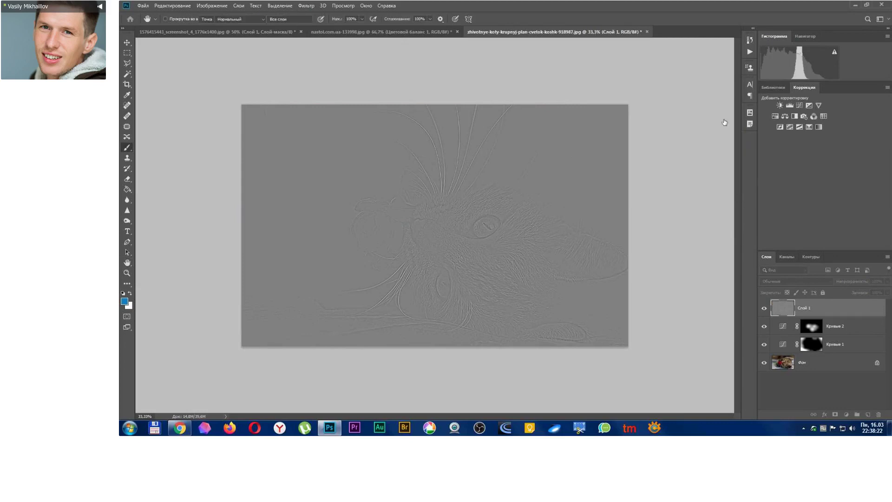
Set the High Pass layer's blending mode to Vivid Light and activate the Brush tool.
left_click(806, 281)
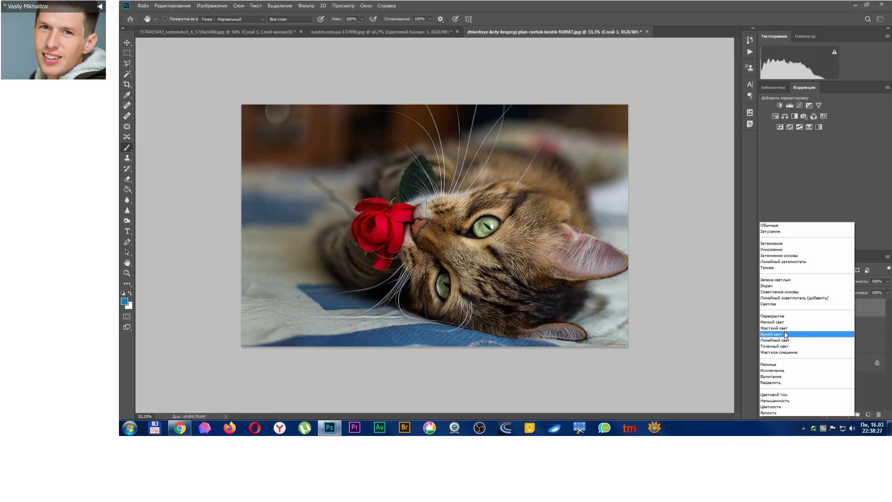
left_click(785, 334)
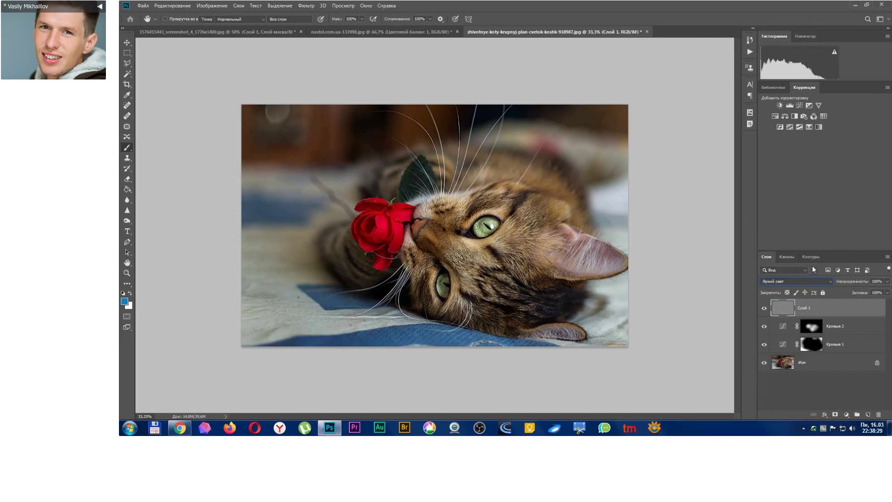
key("b")
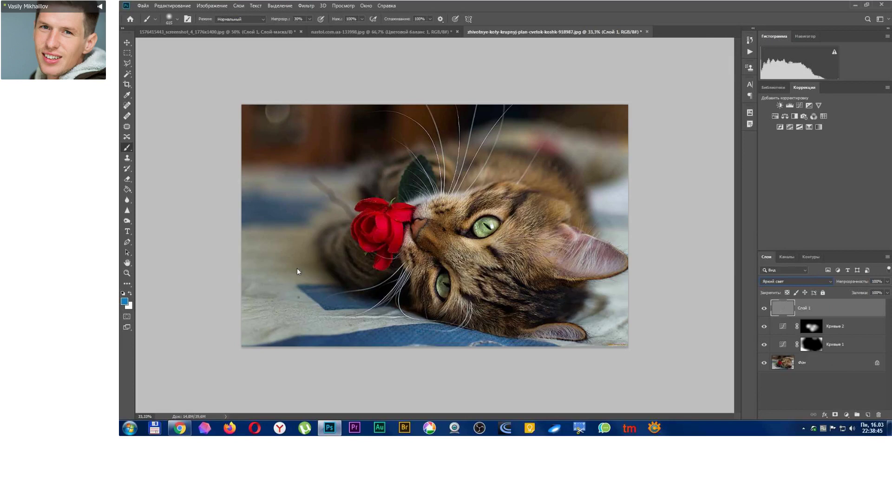
Add a mask to the High Pass layer and paint black over the blanket and blurred background to remove sharpening there.
left_click(835, 415)
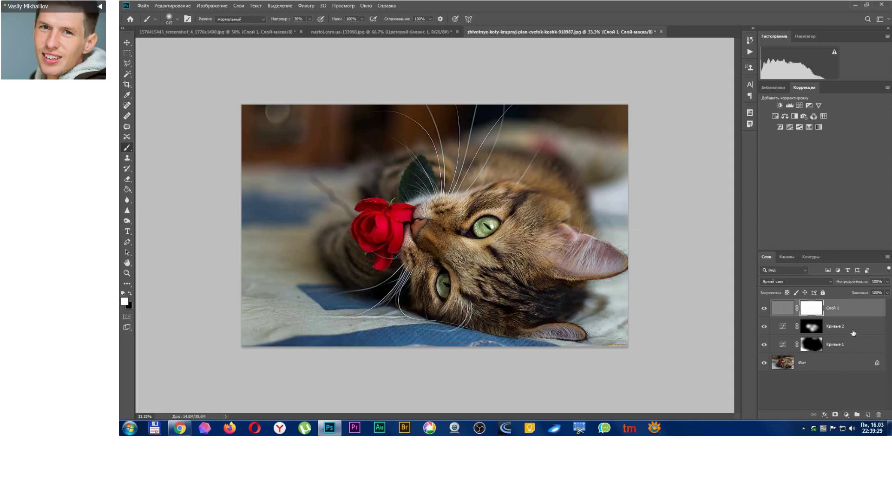
key("x")
left_click_drag(438, 314, 392, 310)
left_click_drag(338, 303, 209, 275)
key("bracketleft")
key("bracketleft")
mouse_move(301, 296)
left_mouse_down()
mouse_move(403, 334)
mouse_move(533, 351)
mouse_move(591, 350)
mouse_move(624, 326)
mouse_move(607, 321)
mouse_move(615, 304)
mouse_move(592, 312)
mouse_move(610, 284)
mouse_move(612, 252)
mouse_move(600, 142)
mouse_move(588, 157)
mouse_move(590, 139)
mouse_move(394, 135)
mouse_move(270, 121)
mouse_move(250, 159)
mouse_move(277, 236)
left_mouse_up()
Inspect the High Pass layer's mask on its own and compare the finished edit with the original background layer.
left_click(816, 310, "alt")
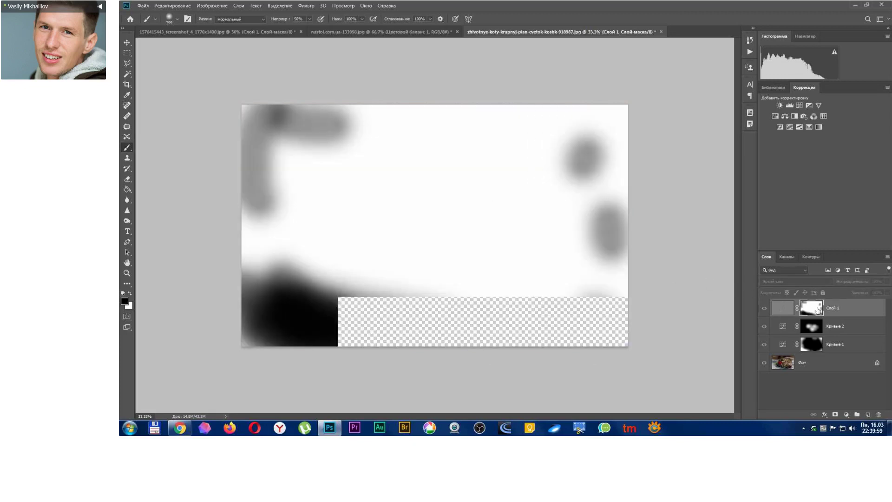
left_click(816, 310, "alt")
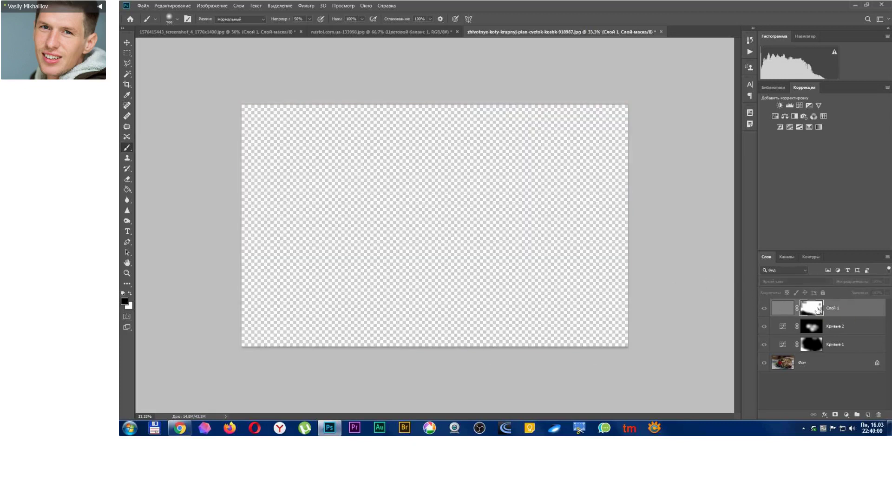
left_click(764, 365, "alt")
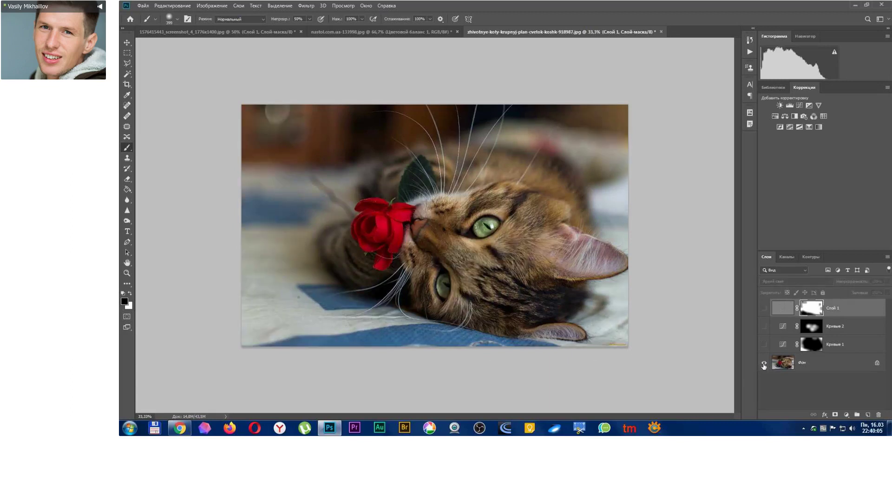
left_click(764, 365, "alt")
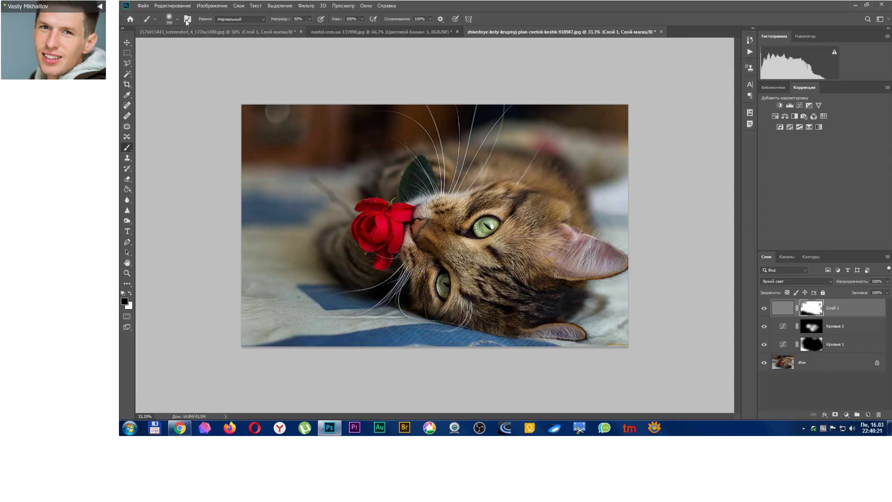
Switch to the cat-and-orchid image, merge its masked sharpening layer into the background, and duplicate the background layer.
left_click(205, 34)
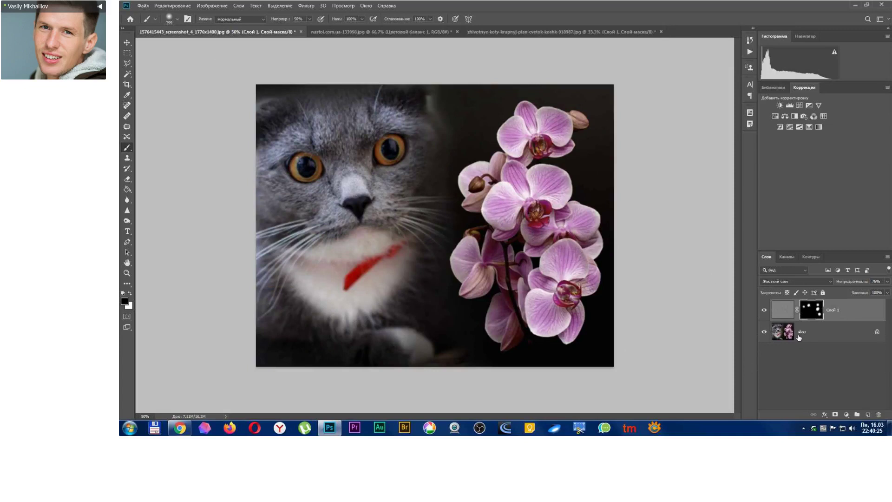
key("ctrl+e")
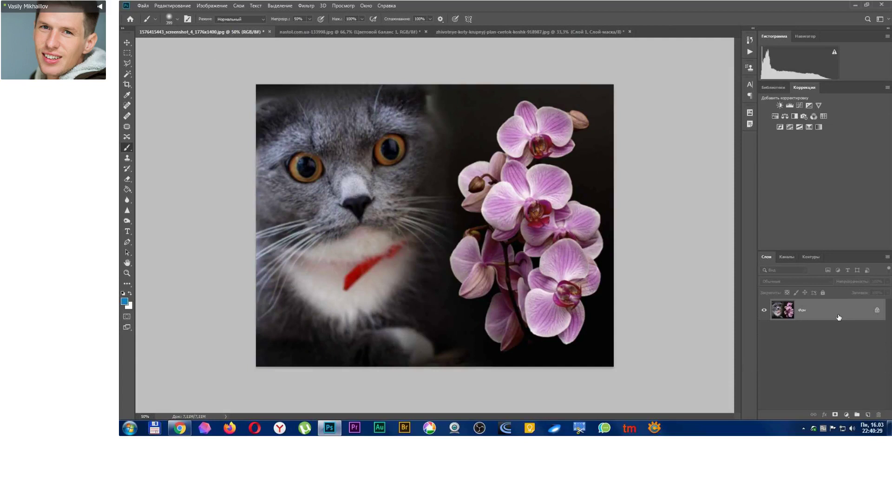
right_click(838, 317)
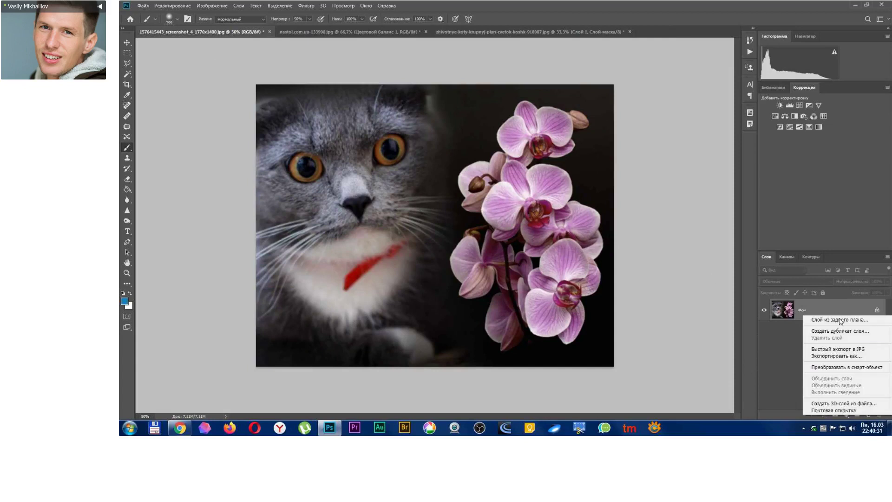
left_click(843, 331)
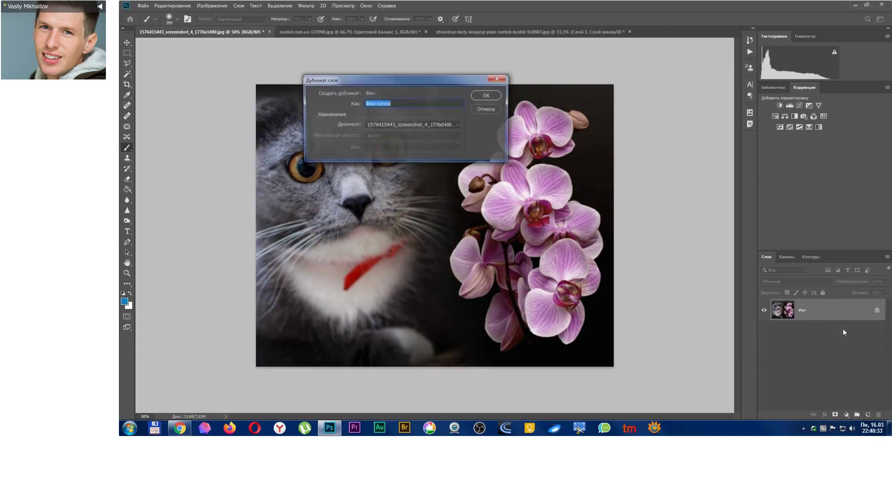
left_click(486, 95)
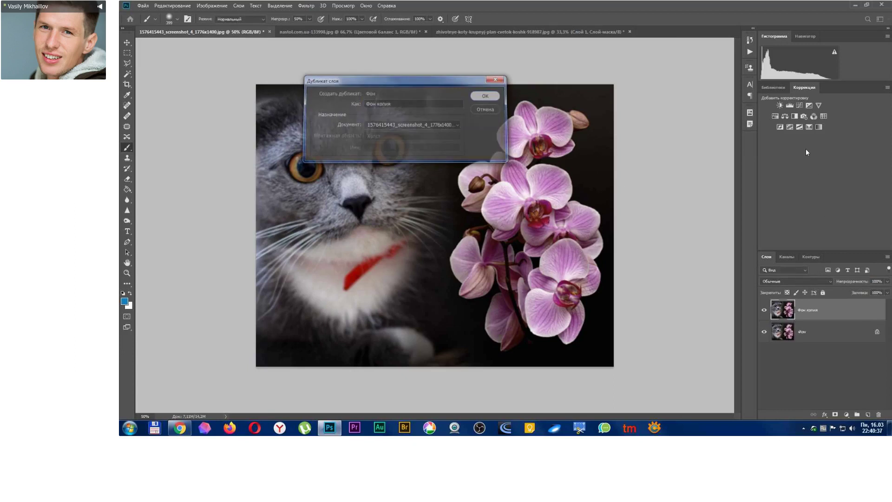
Add a Black & White adjustment clipped to the background copy and merge the two into one layer.
left_click(793, 117)
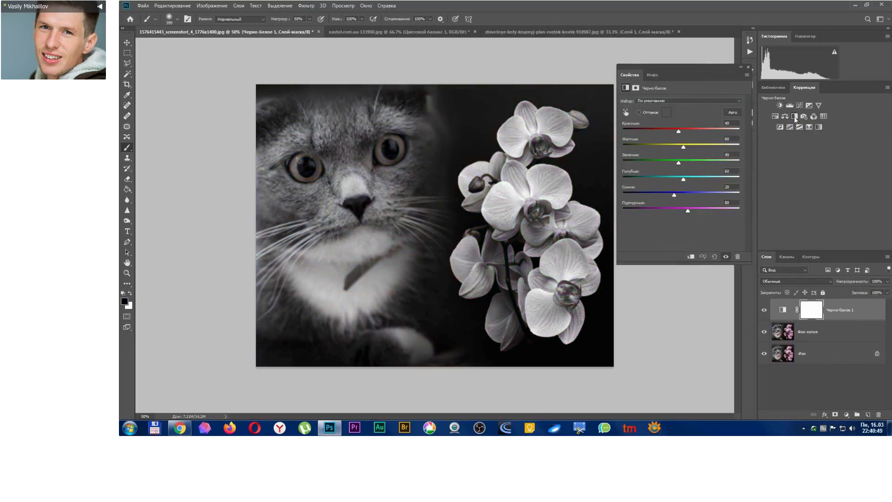
left_click(747, 67)
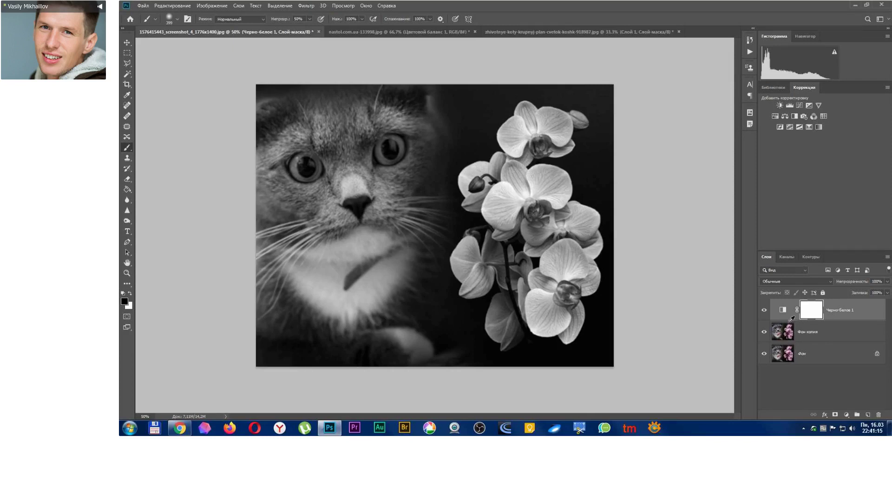
left_click(790, 318, "alt")
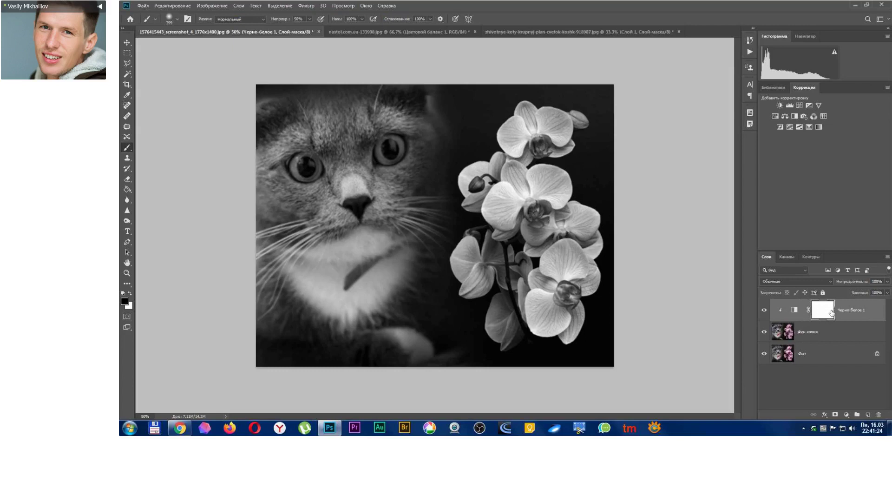
left_click(835, 332)
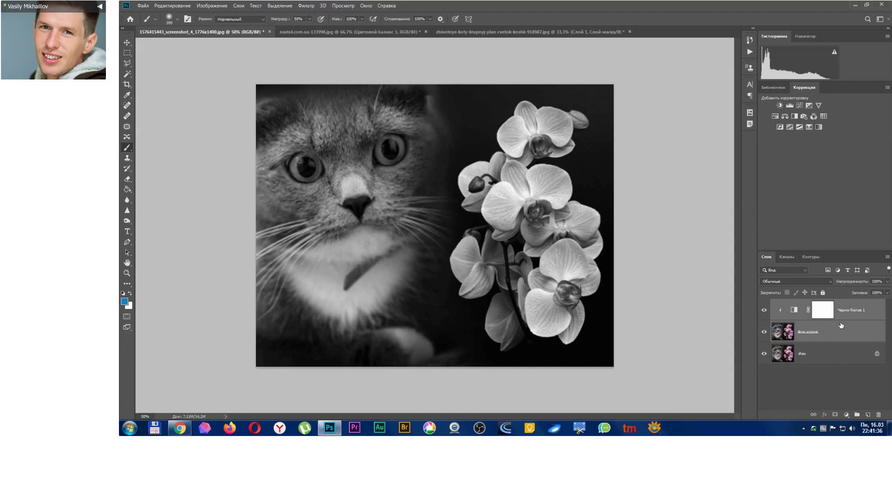
key("ctrl+e")
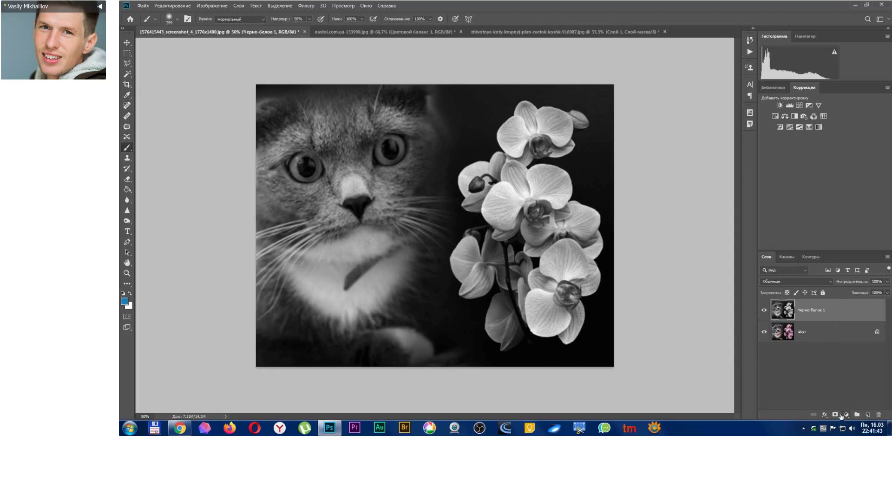
Add a mask to the black-and-white layer and paint black over the orchids to restore their colour.
left_click(835, 414)
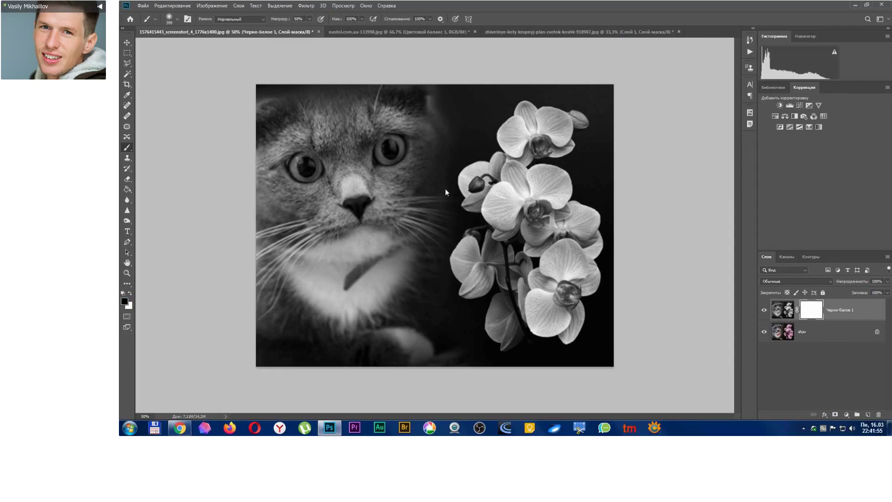
right_click(513, 216)
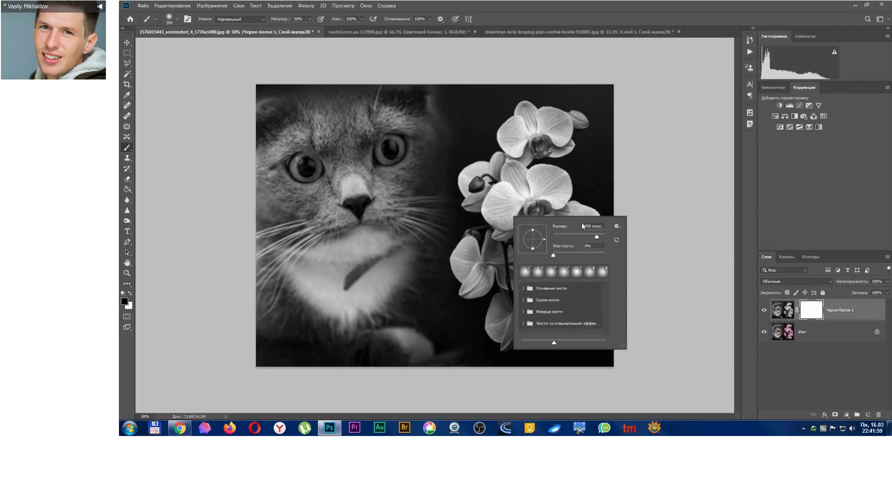
left_click(548, 194)
left_click(543, 193)
left_click_drag(514, 177, 525, 225)
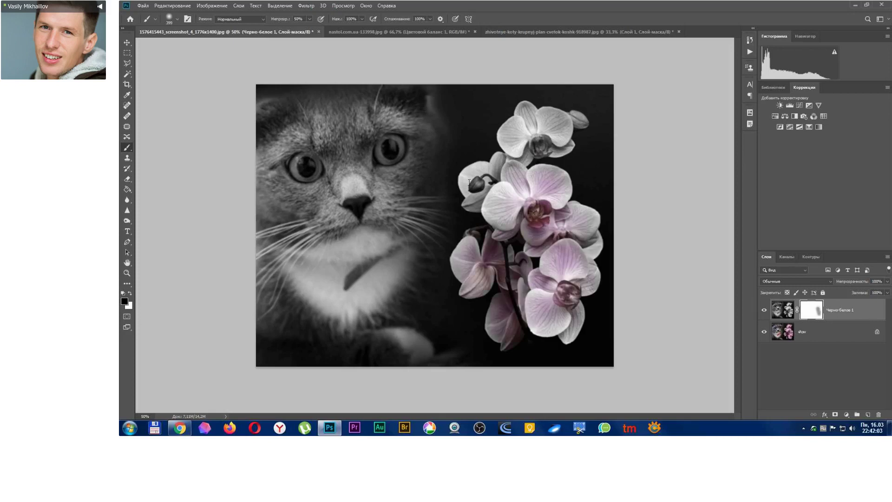
left_click_drag(469, 182, 502, 99)
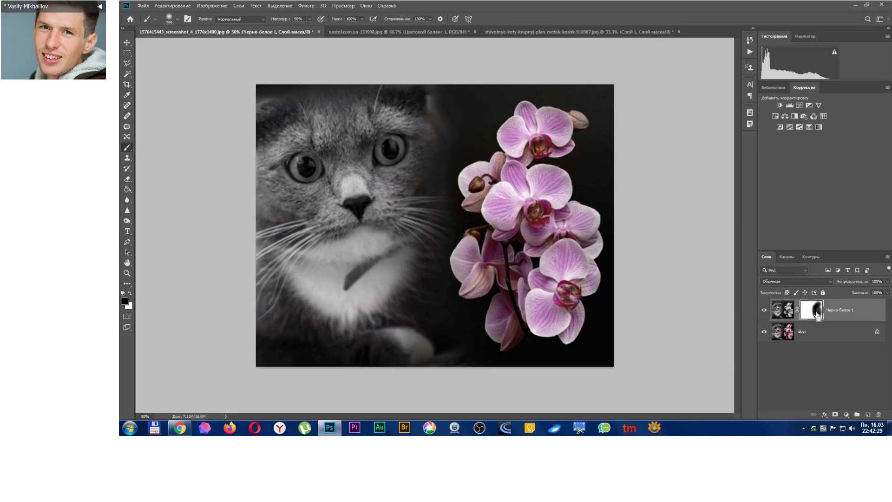
Invert the black-and-white layer's mask and invert it back, and delete the layer.
key("ctrl+i")
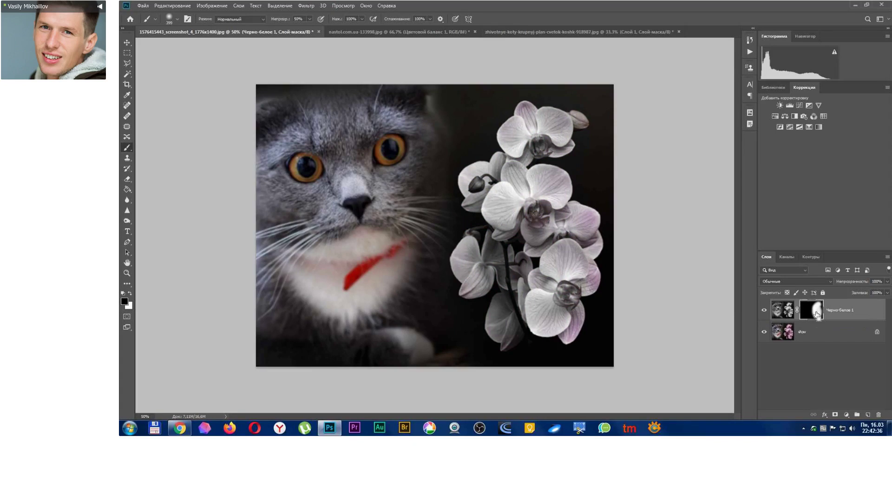
key("ctrl+i")
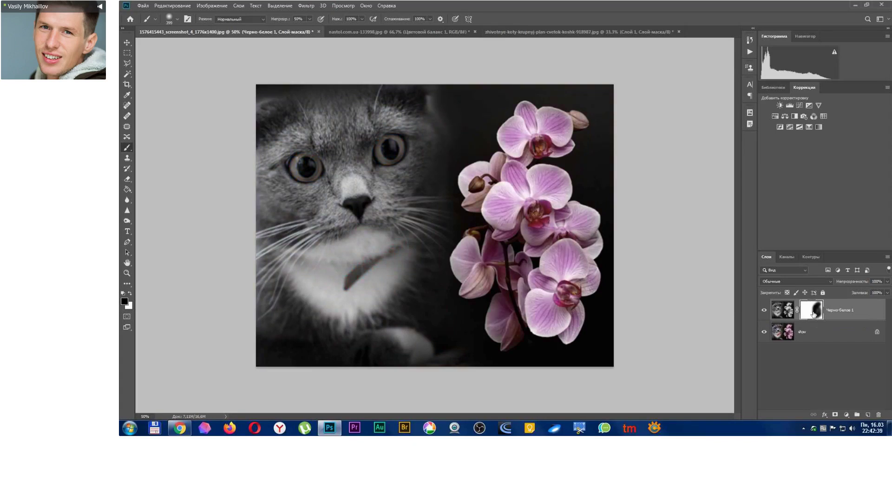
left_click(864, 315)
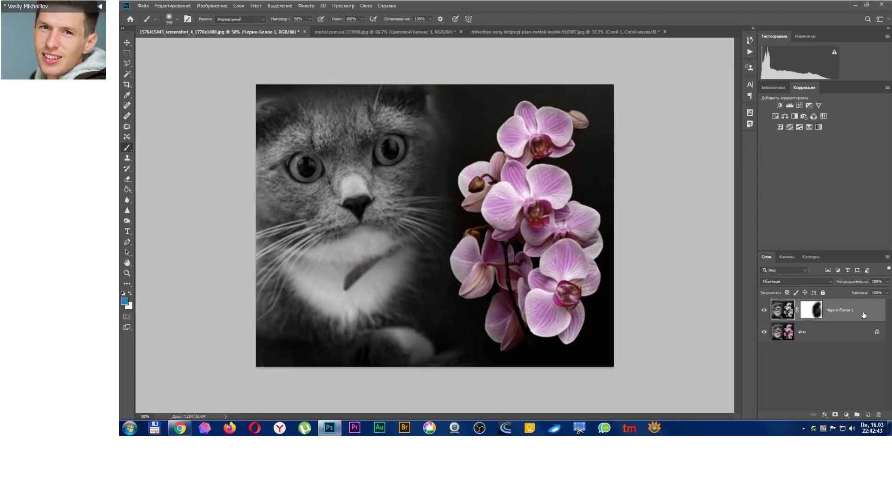
key("Delete")
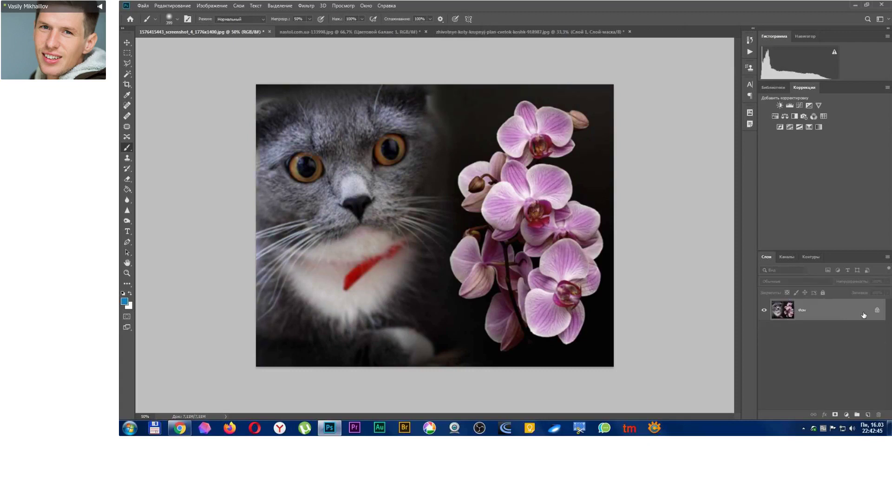
Duplicate the background layer and apply the High Pass filter to the copy.
right_click(845, 315)
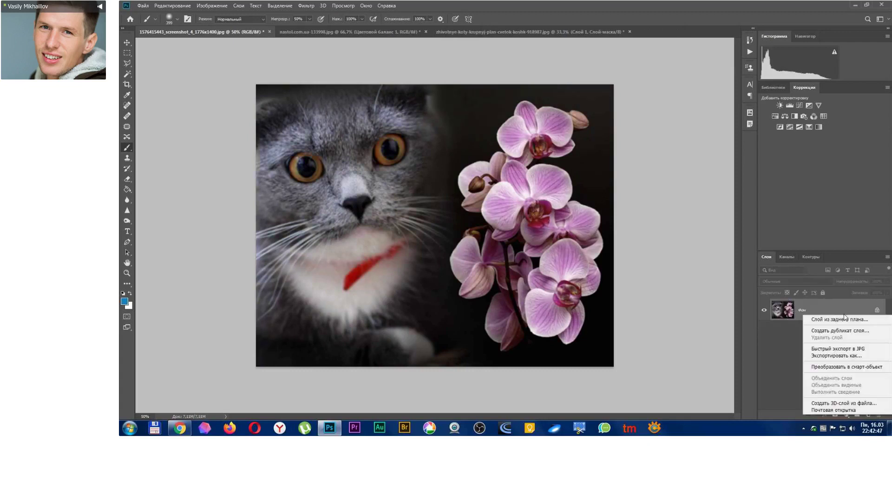
left_click(845, 332)
left_click(488, 96)
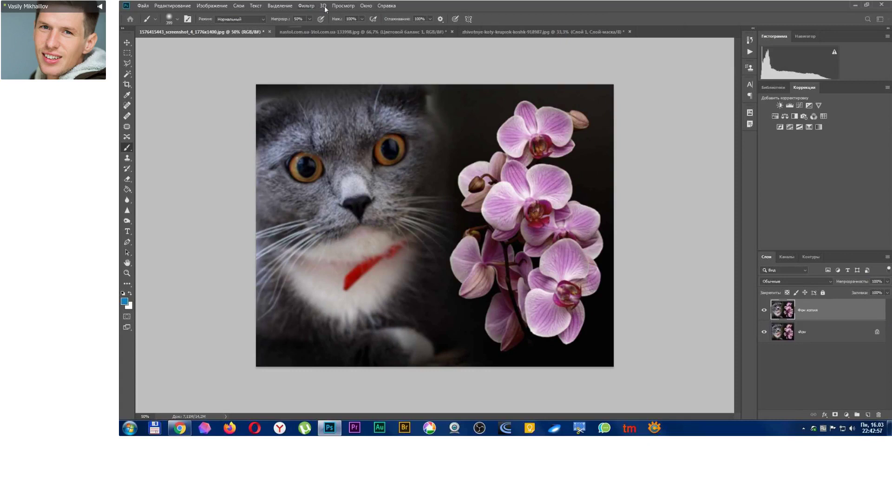
left_click(307, 6)
mouse_move(341, 165)
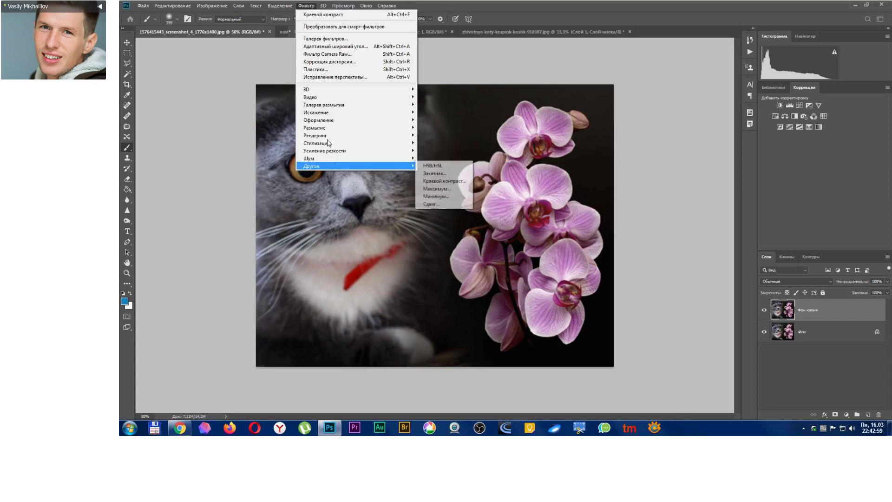
left_click(442, 181)
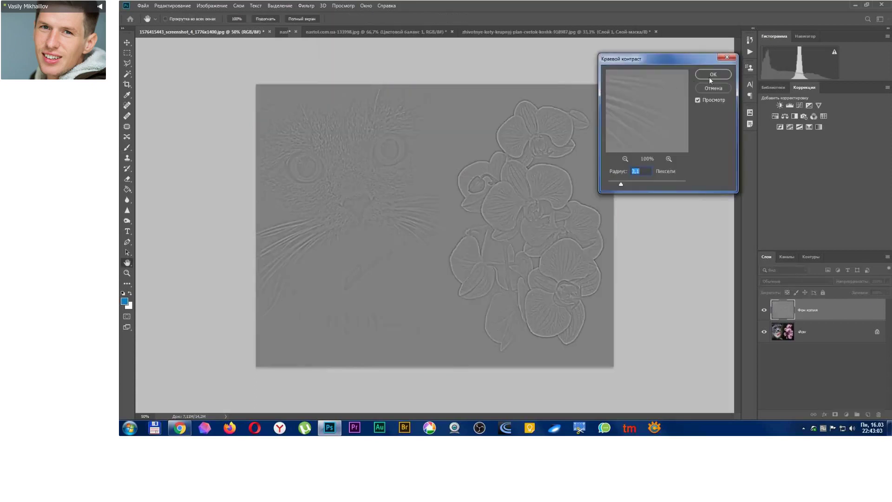
left_click(711, 75)
Set the High Pass layer's blending mode to Soft Light and activate the Brush tool.
key("b")
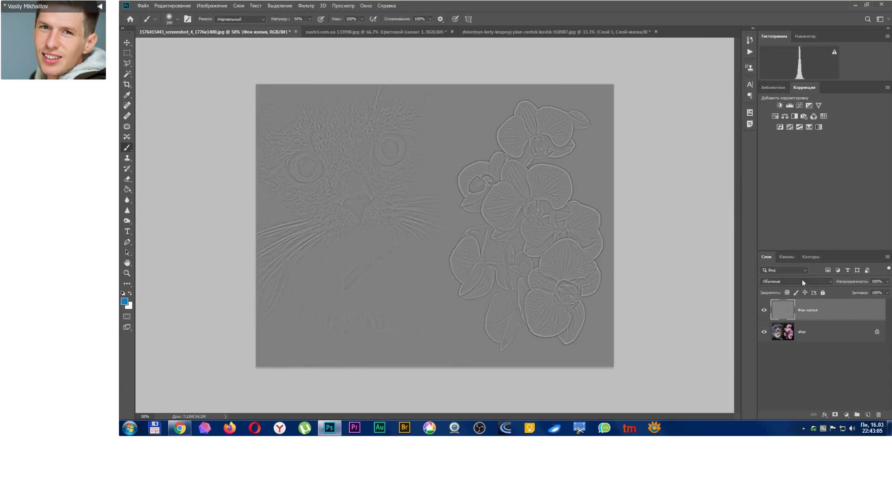
left_click(800, 281)
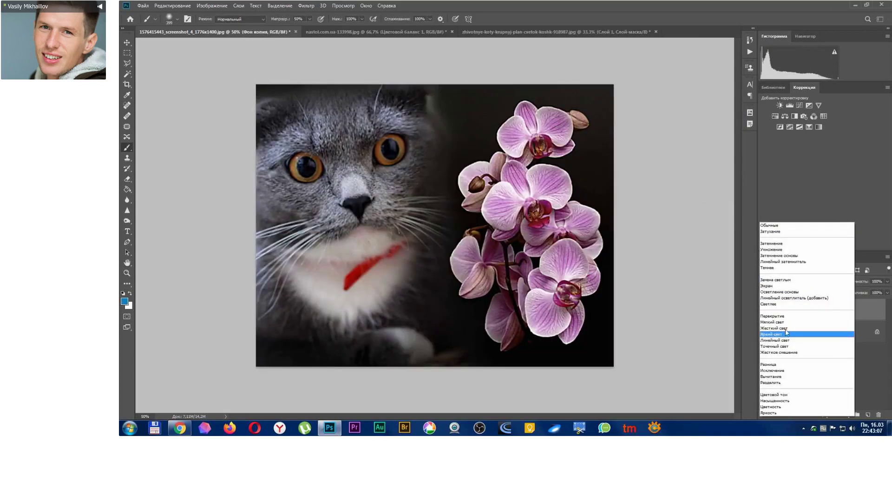
left_click(786, 322)
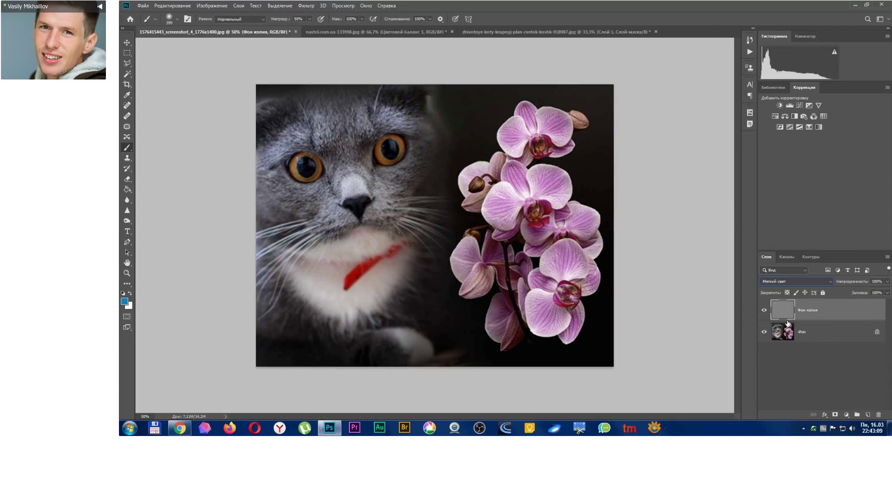
left_click(888, 281)
left_click(868, 370)
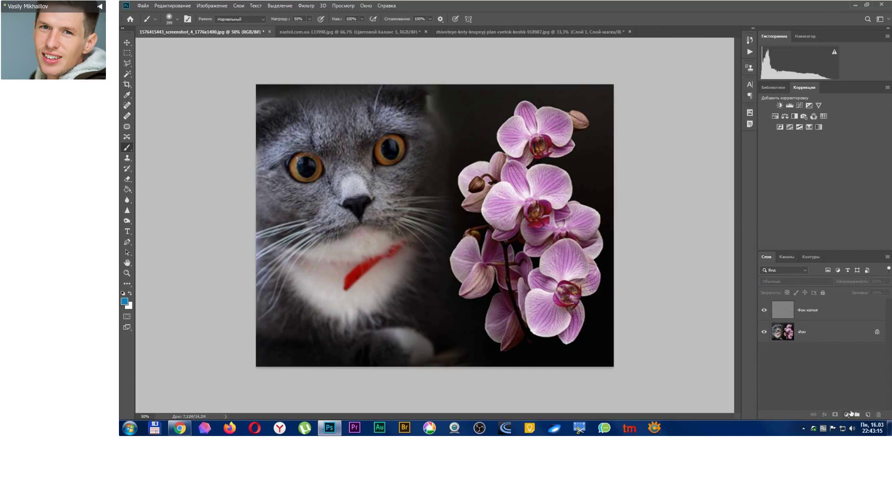
left_click(830, 310)
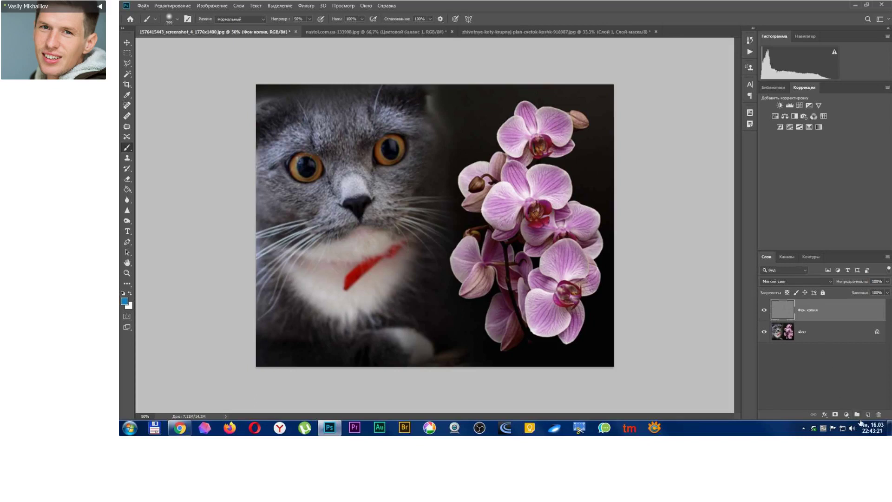
Add an inverted black mask to the High Pass layer and paint white over the cat's eyes and the orchids to sharpen them.
left_click(835, 415)
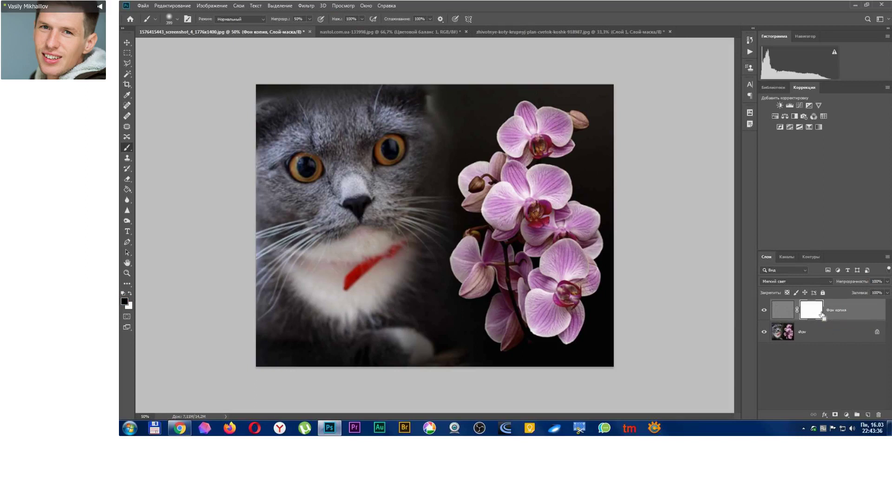
key("ctrl+i")
left_click(130, 293)
left_click_drag(352, 123, 355, 125)
left_click(269, 140)
left_click(273, 137)
left_click_drag(359, 113, 343, 119)
left_click_drag(292, 133, 273, 146)
left_click_drag(300, 179, 280, 150)
left_click_drag(504, 211, 516, 277)
mouse_move(497, 159)
left_mouse_down()
mouse_move(492, 136)
mouse_move(466, 220)
left_mouse_up()
mouse_move(520, 229)
left_mouse_down()
mouse_move(504, 103)
mouse_move(515, 232)
left_mouse_up()
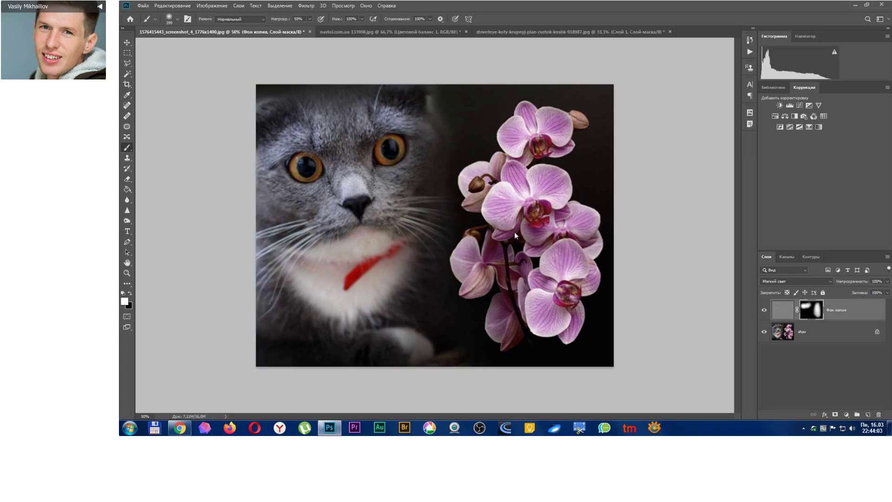
Compare the image with and without the High Pass layer, and merge the layer into the background.
left_click(764, 312)
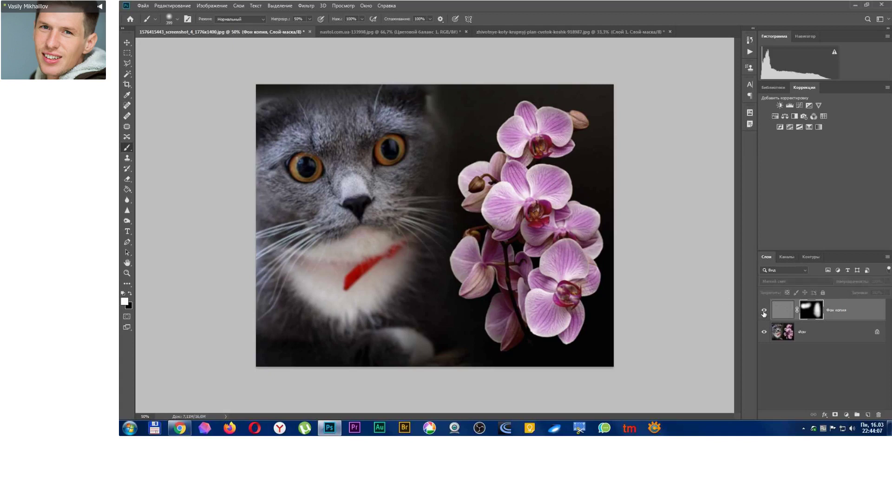
left_click(763, 311)
left_click(764, 313)
left_click(764, 312)
left_click(764, 313)
left_click(764, 313)
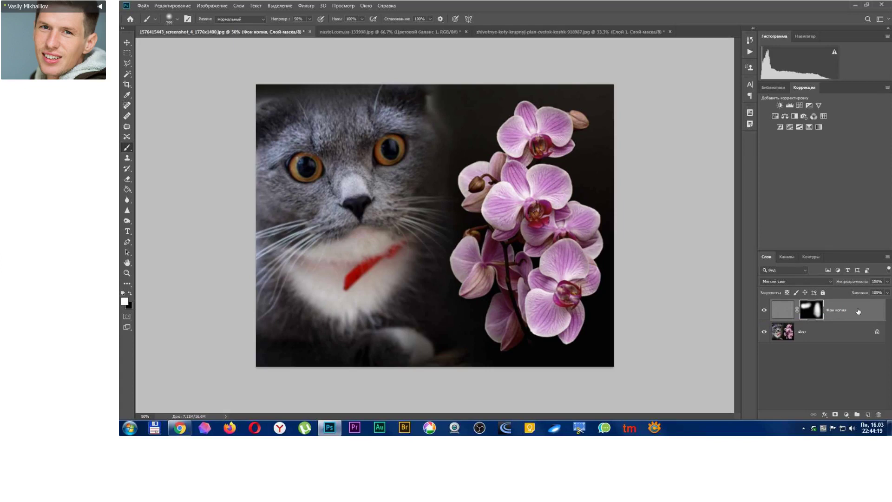
key("ctrl+e")
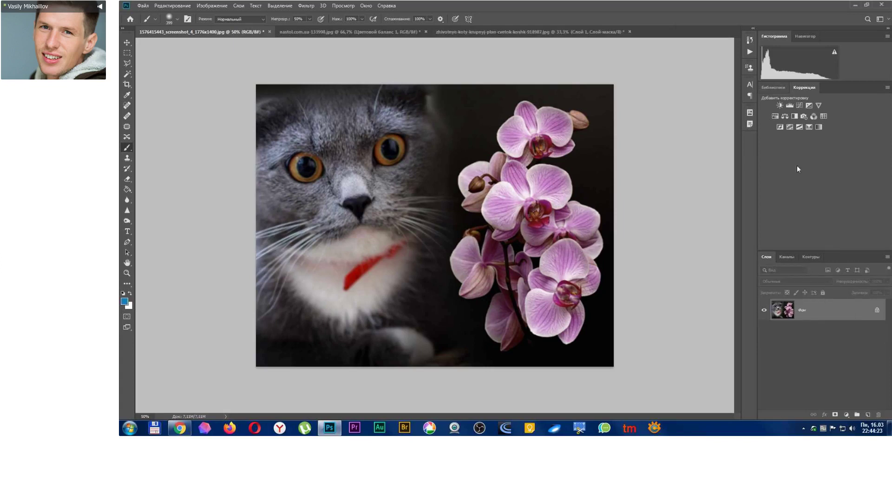
Add a Curves adjustment darkening the midtones from input 126 to output 84, and invert its mask to black.
left_click(801, 105)
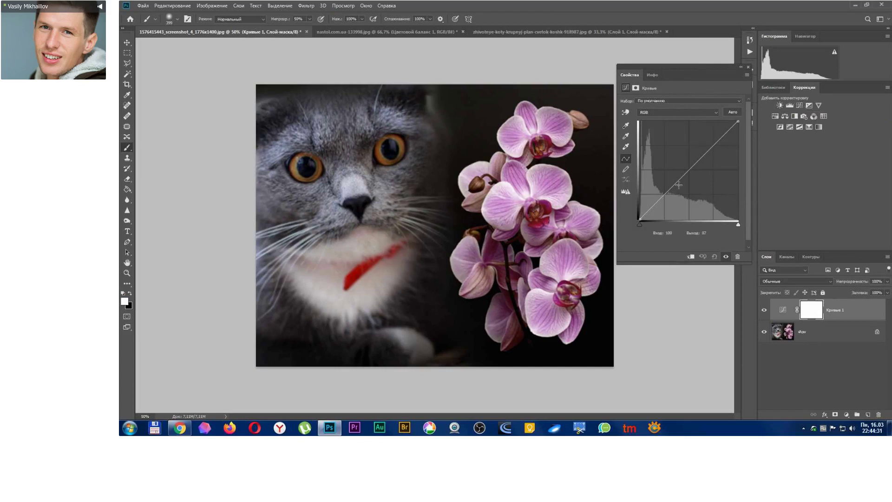
left_click_drag(679, 177, 688, 186)
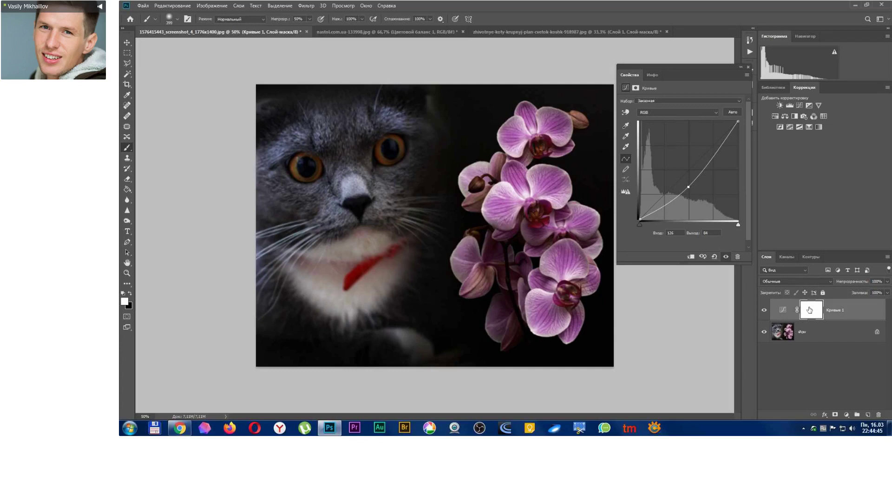
left_click(809, 310)
key("ctrl+i")
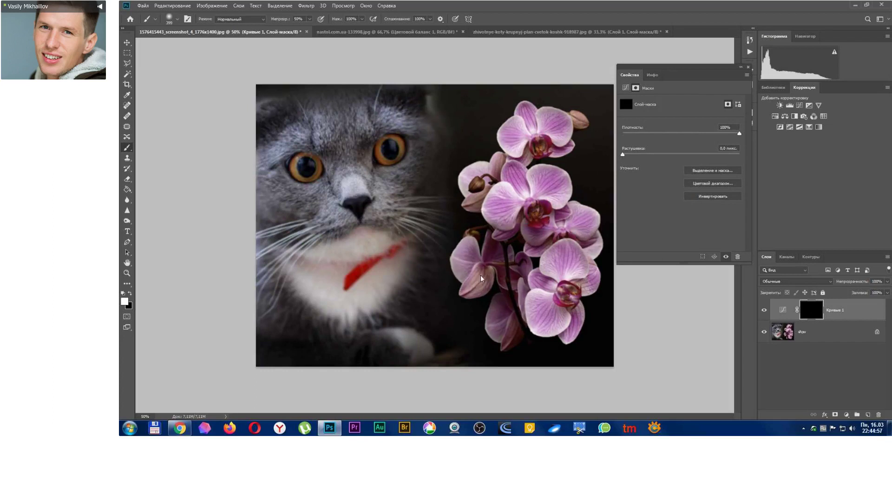
Paint white over the orchids on the Curves mask to darken only the flowers, and dismiss the mask properties.
mouse_move(528, 270)
left_mouse_down()
mouse_move(544, 189)
mouse_move(528, 113)
mouse_move(489, 115)
mouse_move(455, 168)
mouse_move(469, 287)
mouse_move(487, 294)
mouse_move(538, 240)
mouse_move(537, 188)
mouse_move(515, 103)
left_mouse_up()
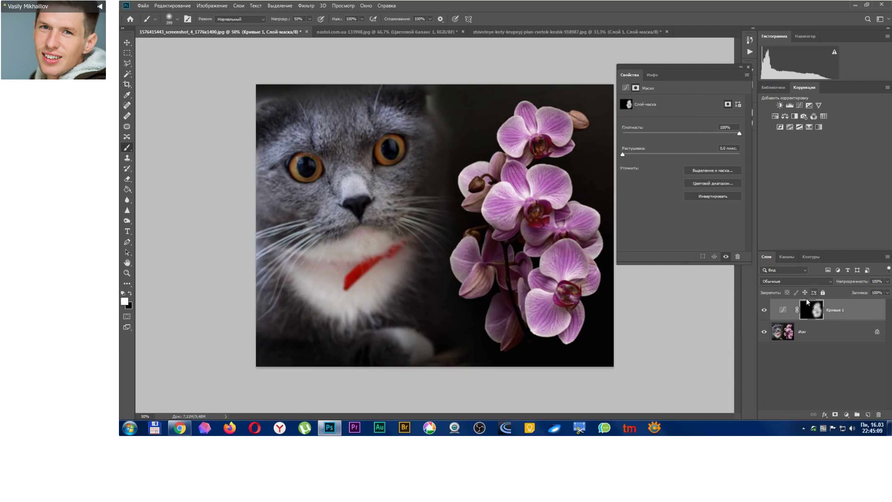
left_click(748, 68)
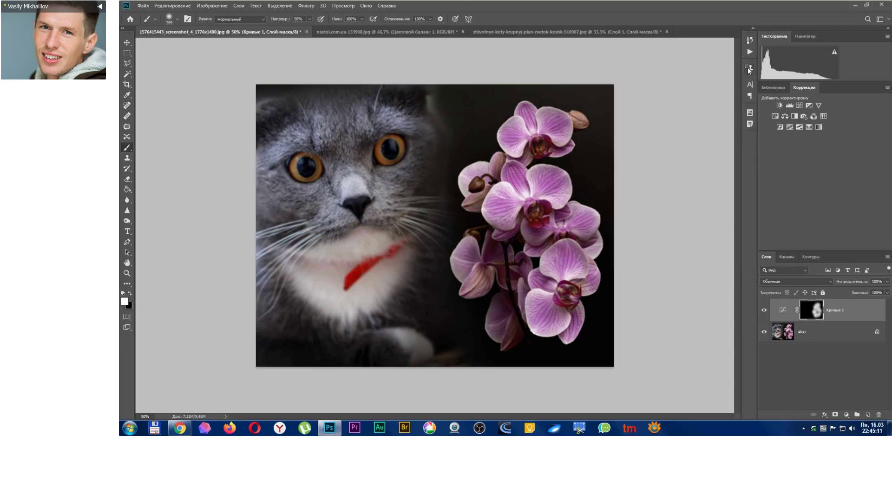
Add a second Curves adjustment brightening the tones from input 84 to output 122, and invert its mask to black.
left_click(796, 105)
left_click(796, 105)
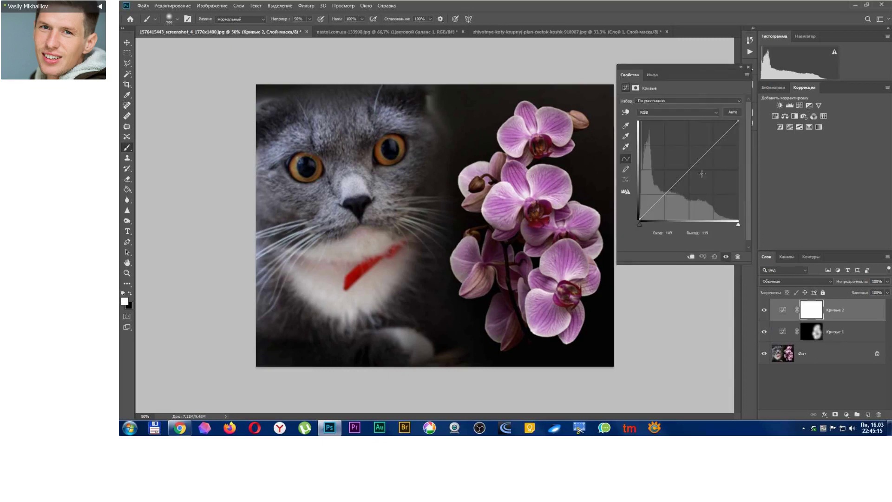
left_click_drag(679, 181, 672, 172)
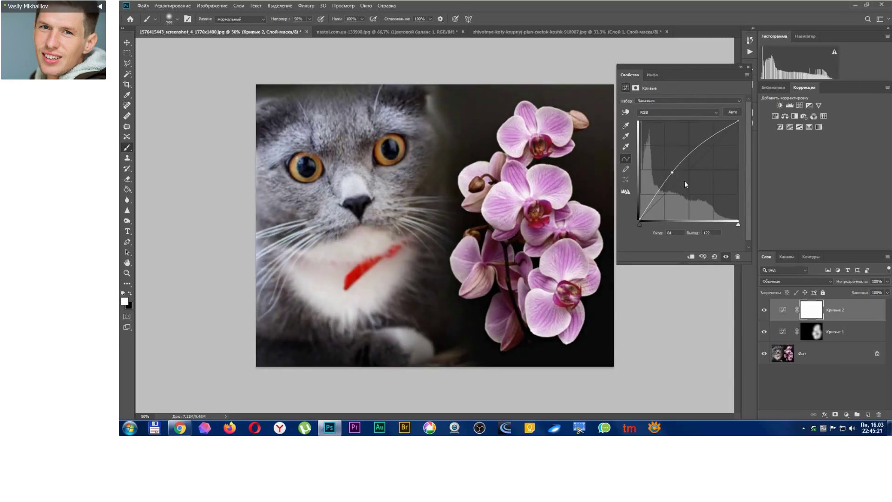
left_click(813, 314)
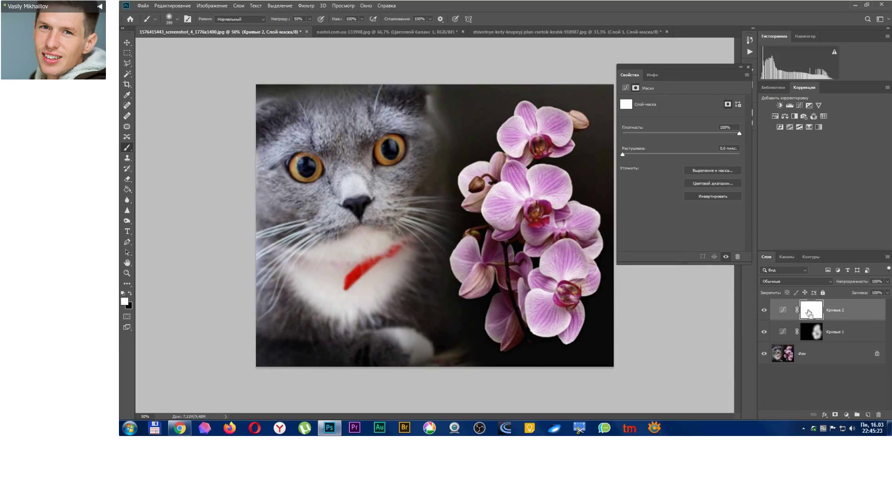
key("ctrl+i")
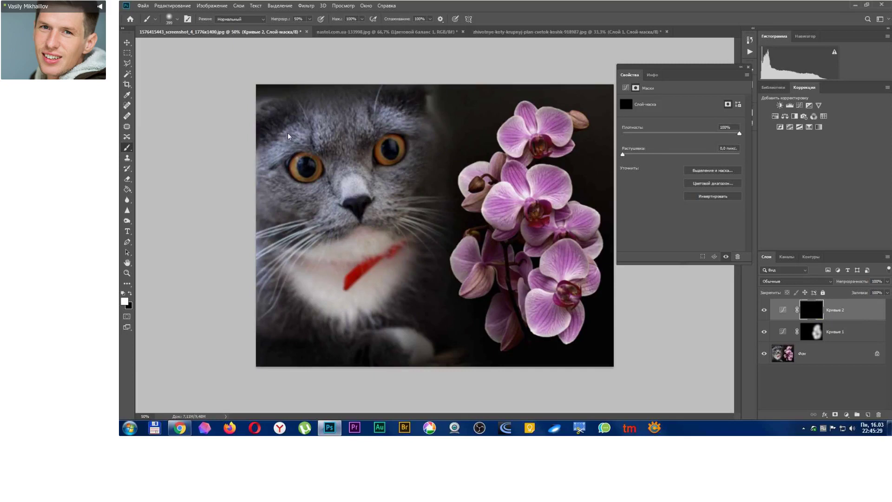
Resize the brush to 187 px and paint white over both of the cat's eyes on the second Curves mask.
right_click(301, 167, "alt")
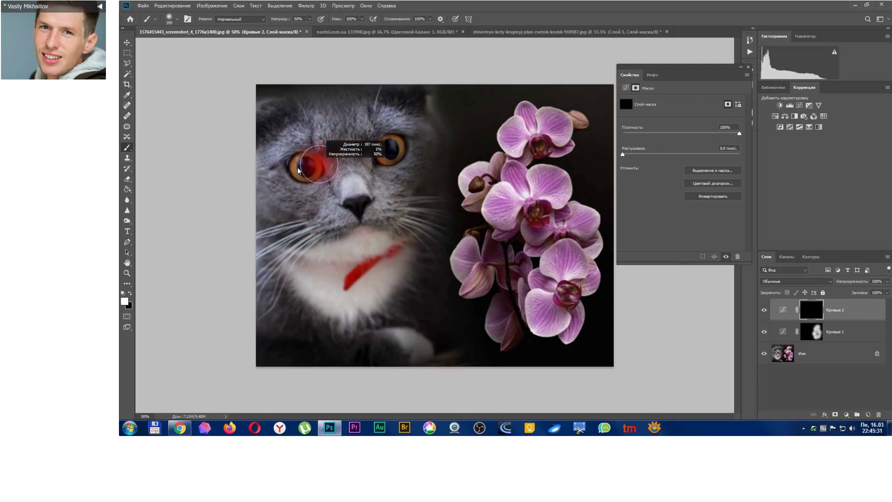
left_click_drag(306, 167, 311, 167)
left_click_drag(386, 151, 392, 147)
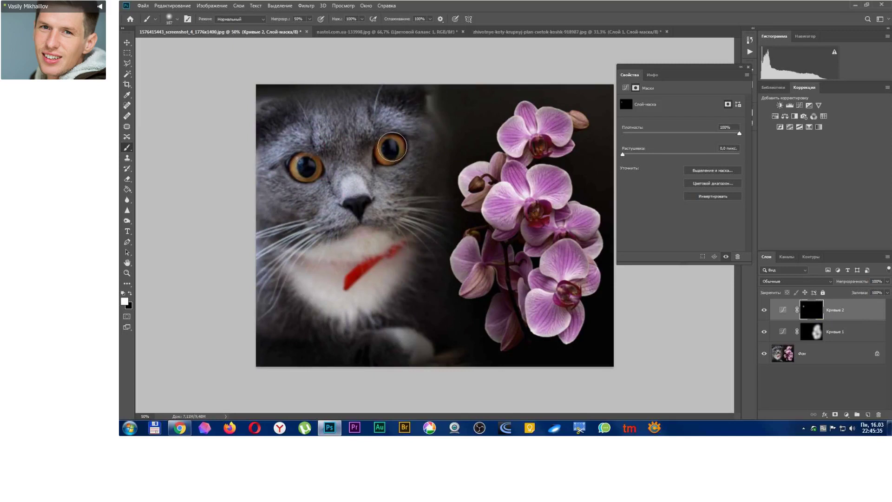
left_click_drag(323, 169, 303, 167)
left_click_drag(377, 152, 392, 145)
Compare the image with and without the first Curves layer, and reduce that layer's opacity to 68%.
left_click(858, 334)
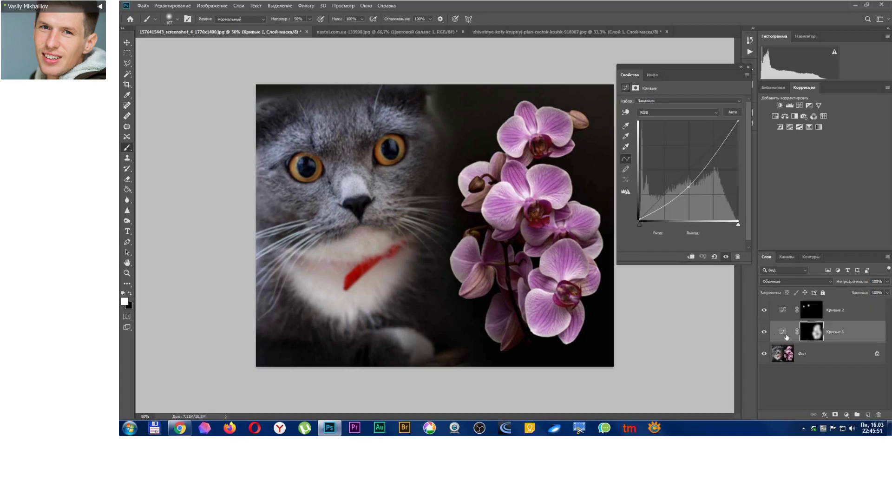
left_click(764, 334)
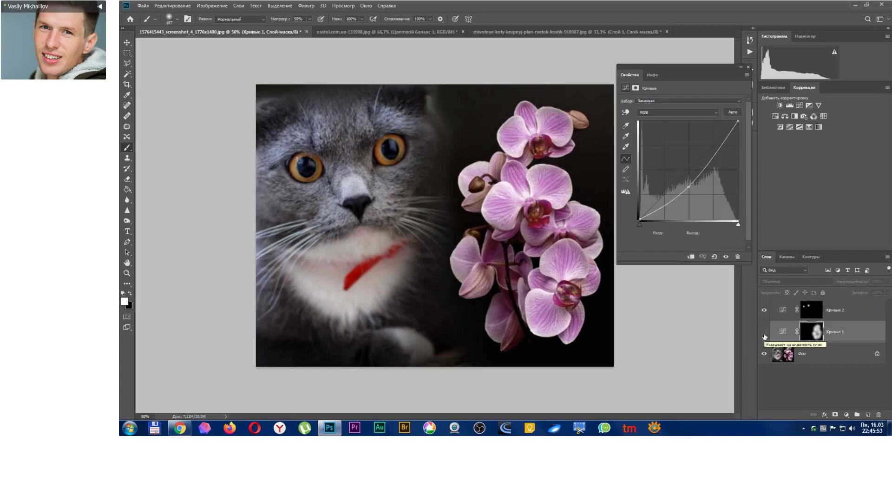
left_click(764, 335)
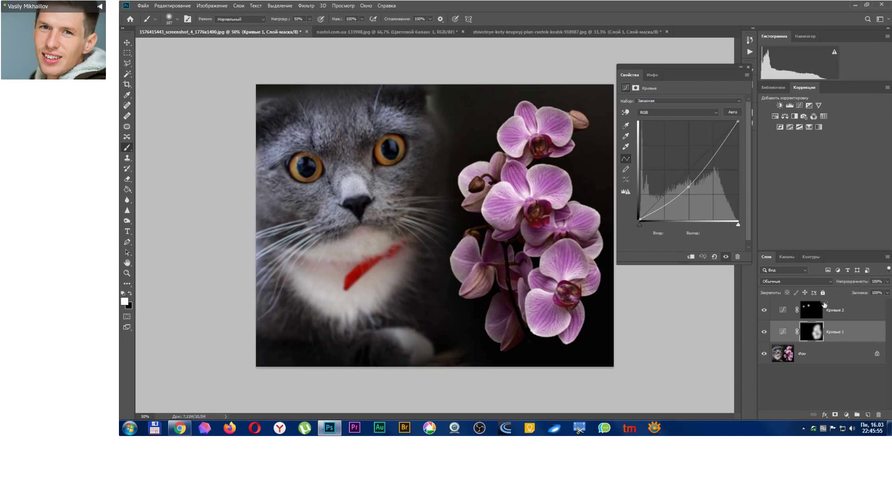
left_click(886, 281)
left_click_drag(877, 291, 874, 292)
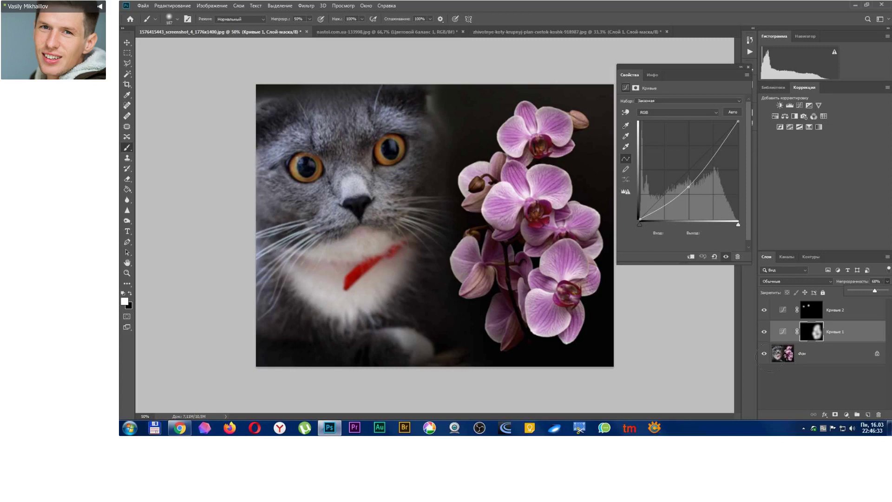
Switch to the webinar page in Chrome and stop the webinar recording.
mouse_move(337, 430)
left_click(180, 428)
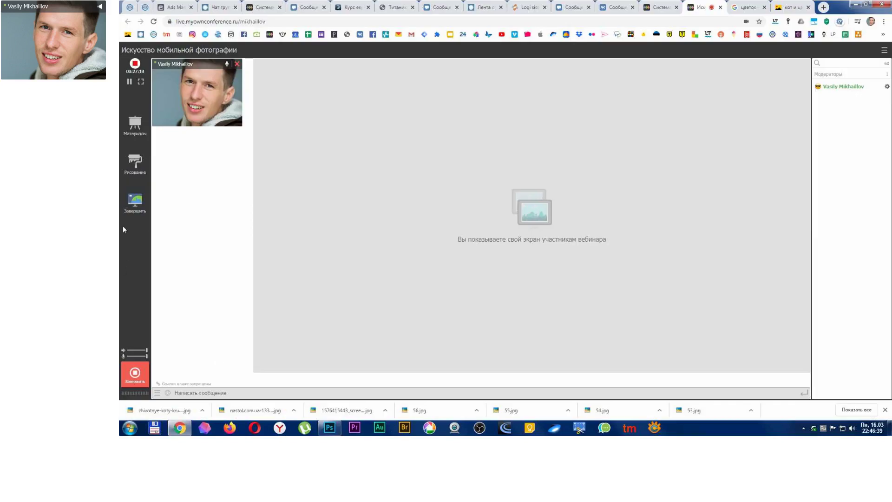
left_click(135, 63)
left_click(488, 270)
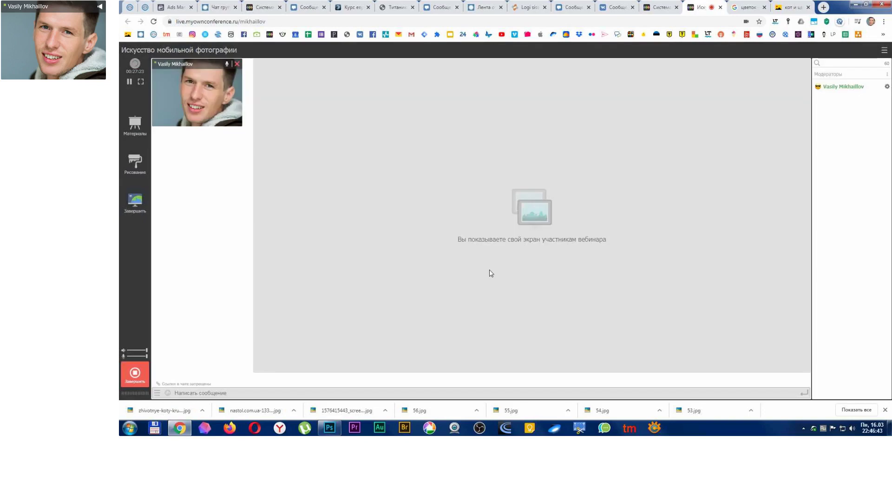